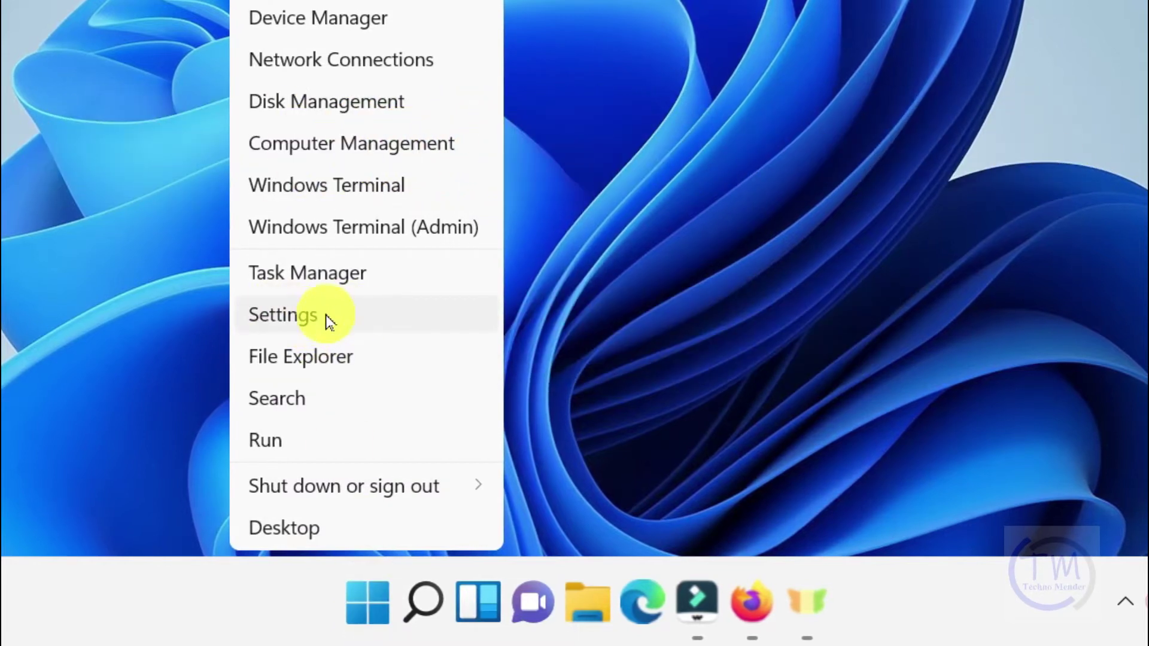
Open the Apps & features page in Windows Settings and search the app list for "game"
click(326, 315)
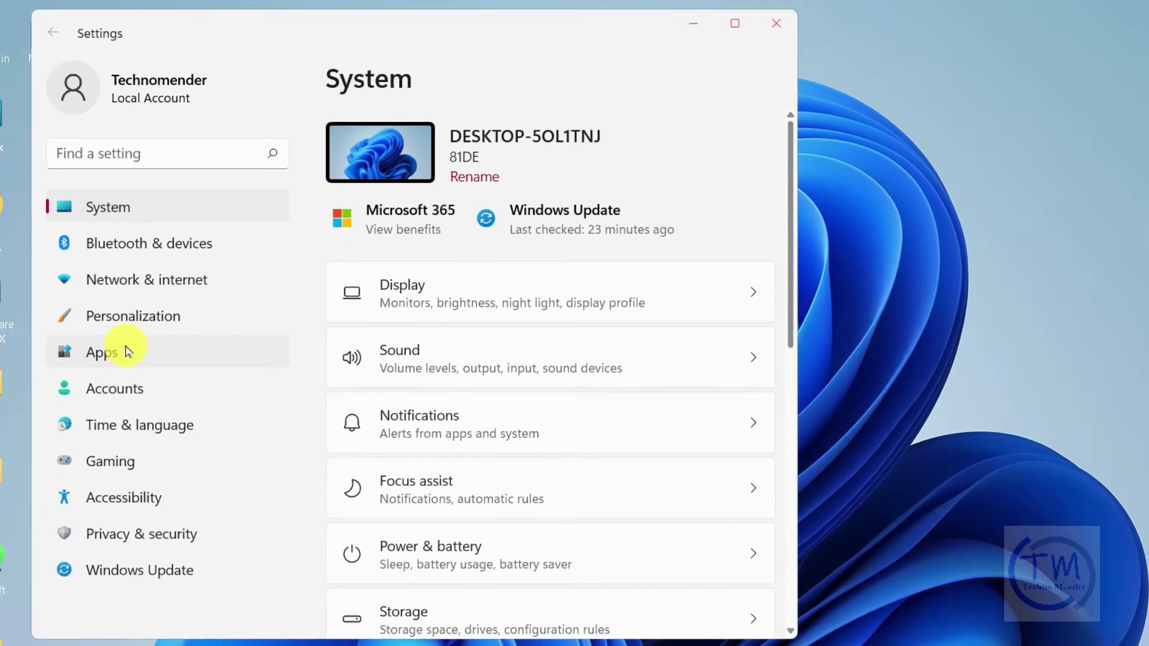
click(128, 352)
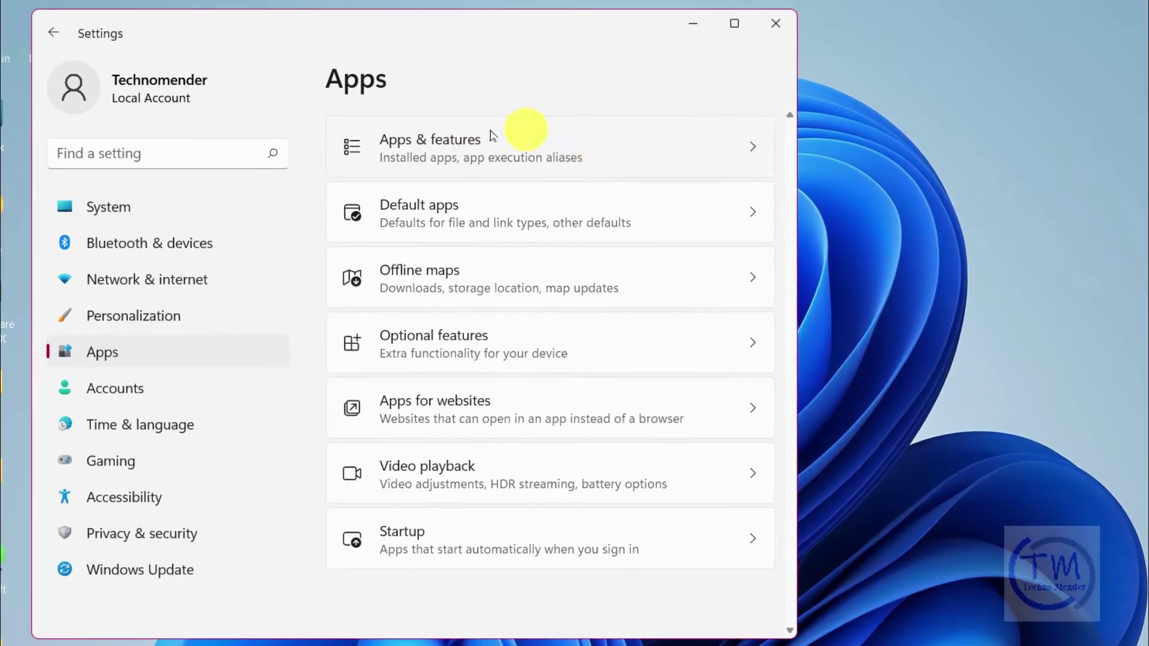
click(523, 141)
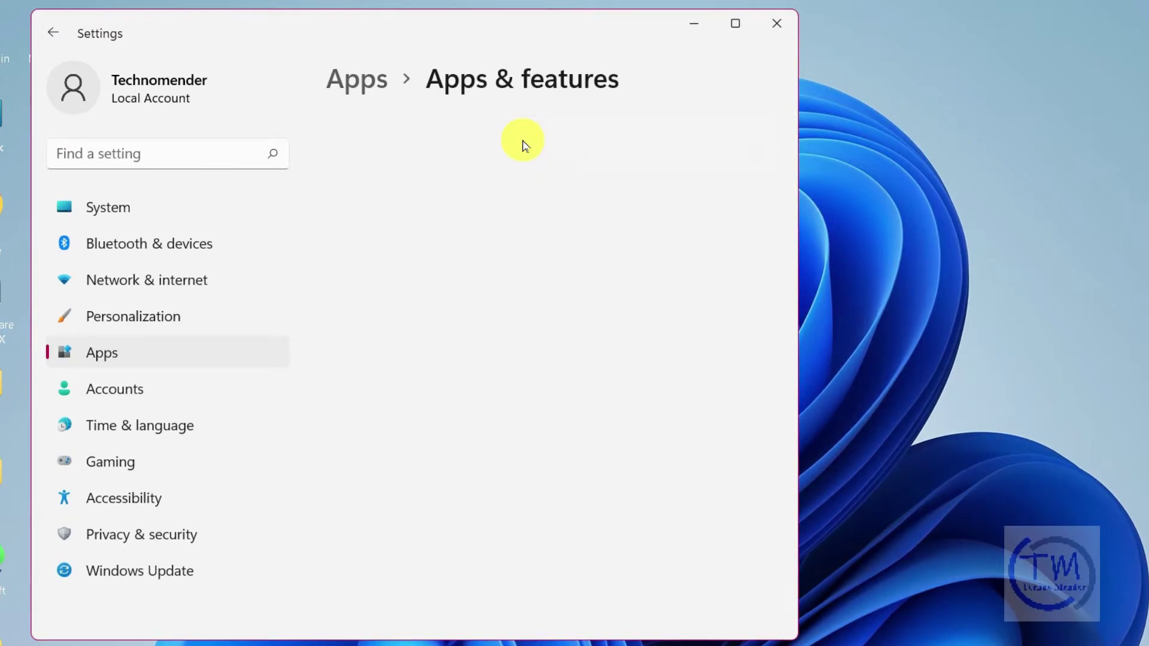
click(503, 394)
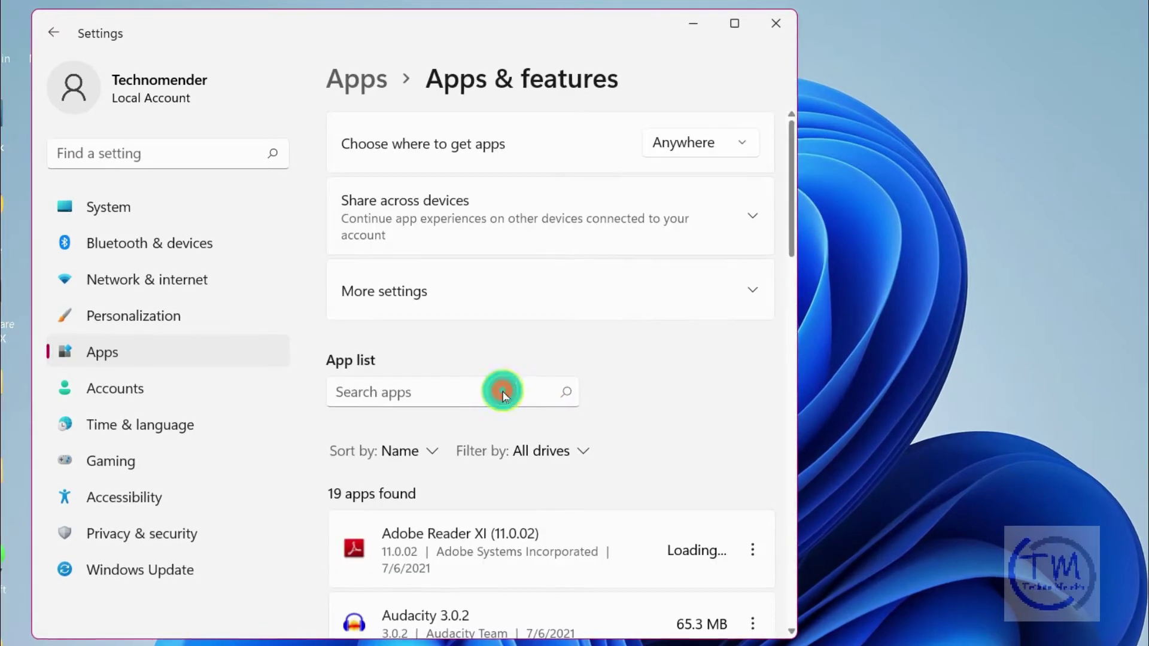
click(398, 391)
text(game)
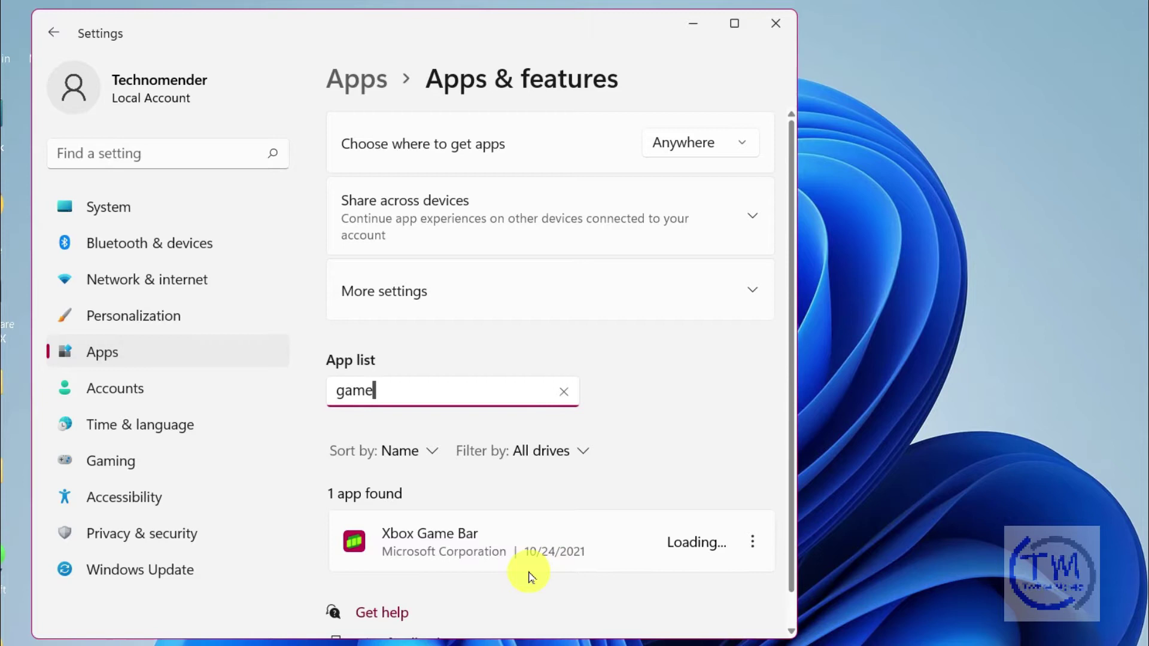
Reset the Xbox Game Bar app through its advanced options, confirm deleting its data, and close Settings
click(754, 545)
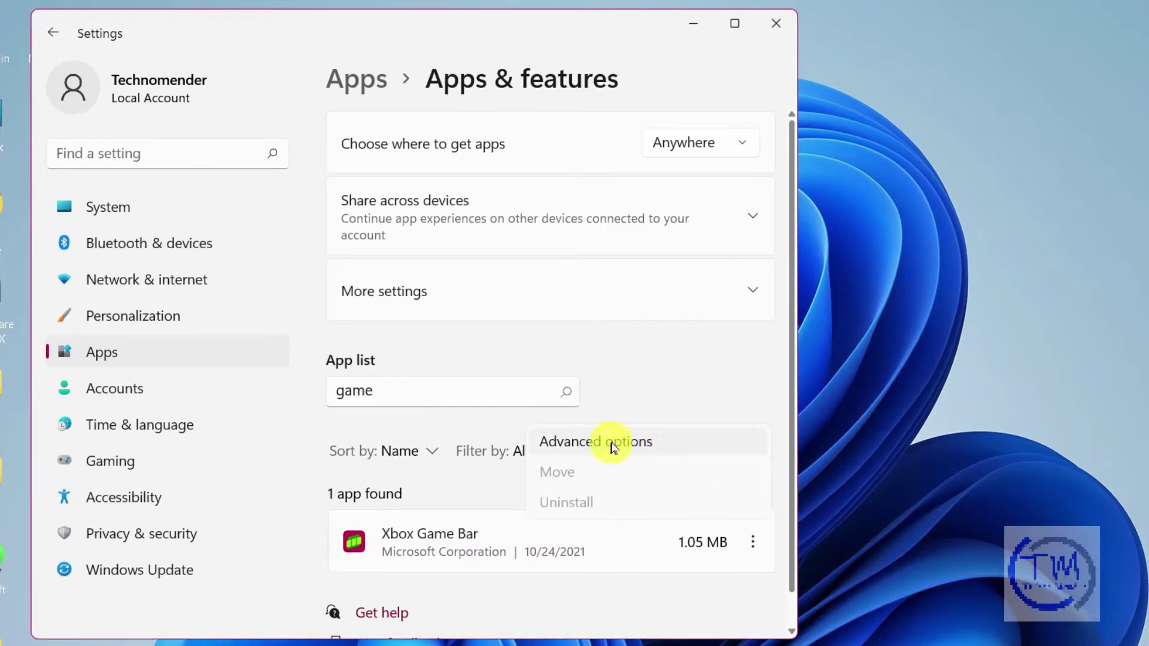
click(639, 444)
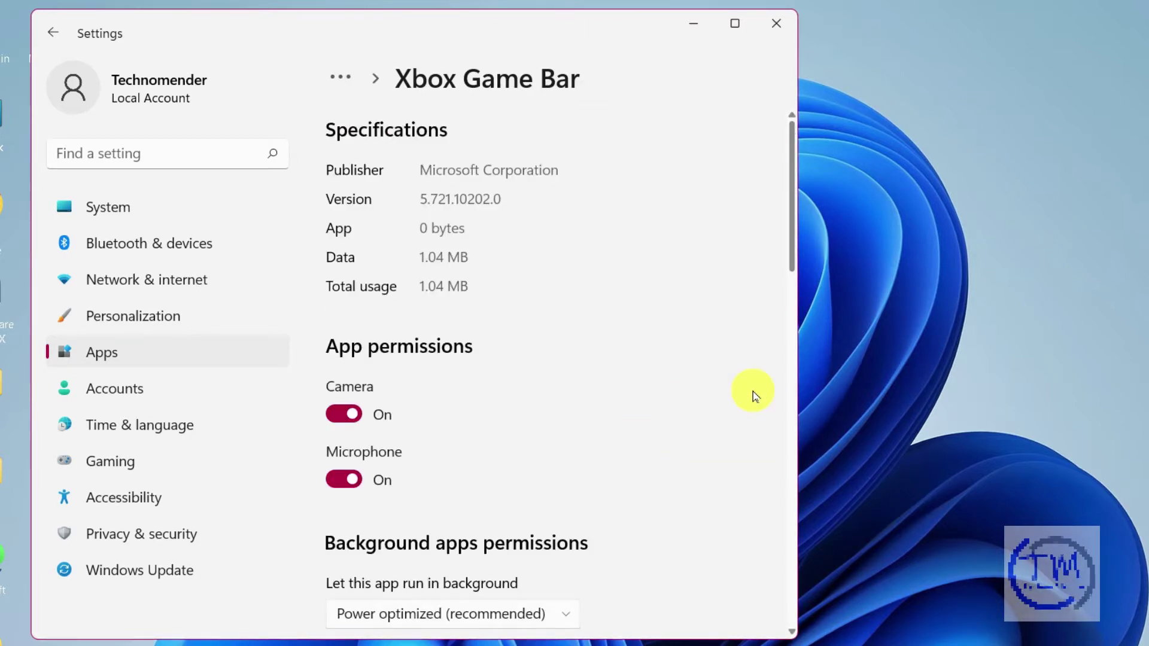
click(791, 396)
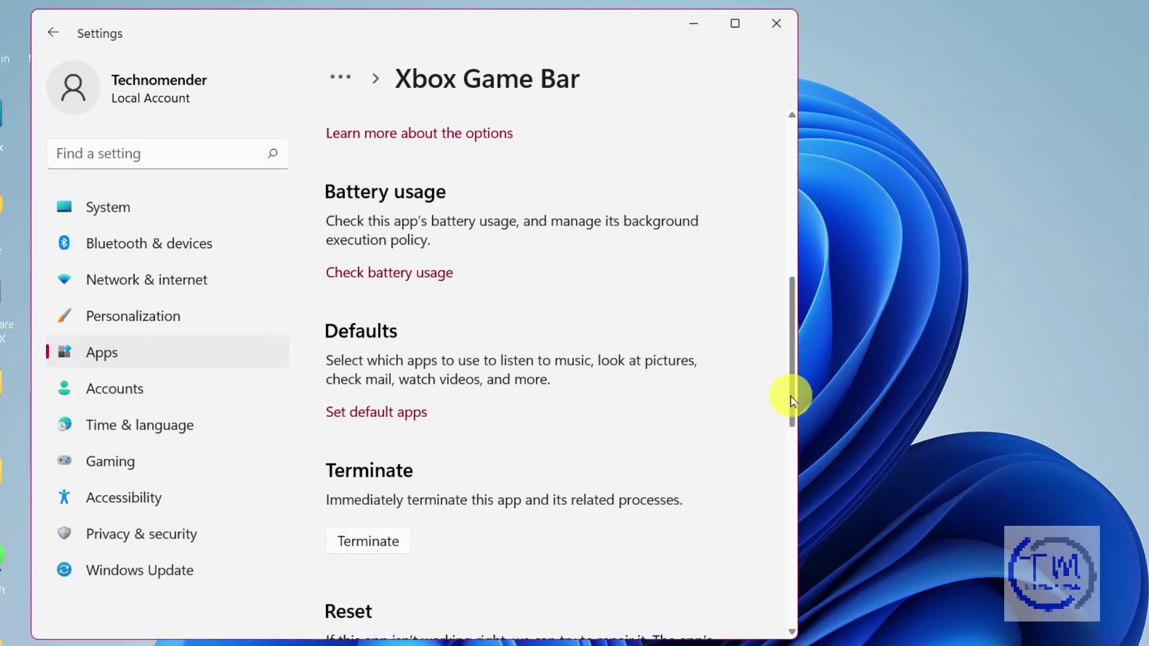
drag(792, 397, 794, 533)
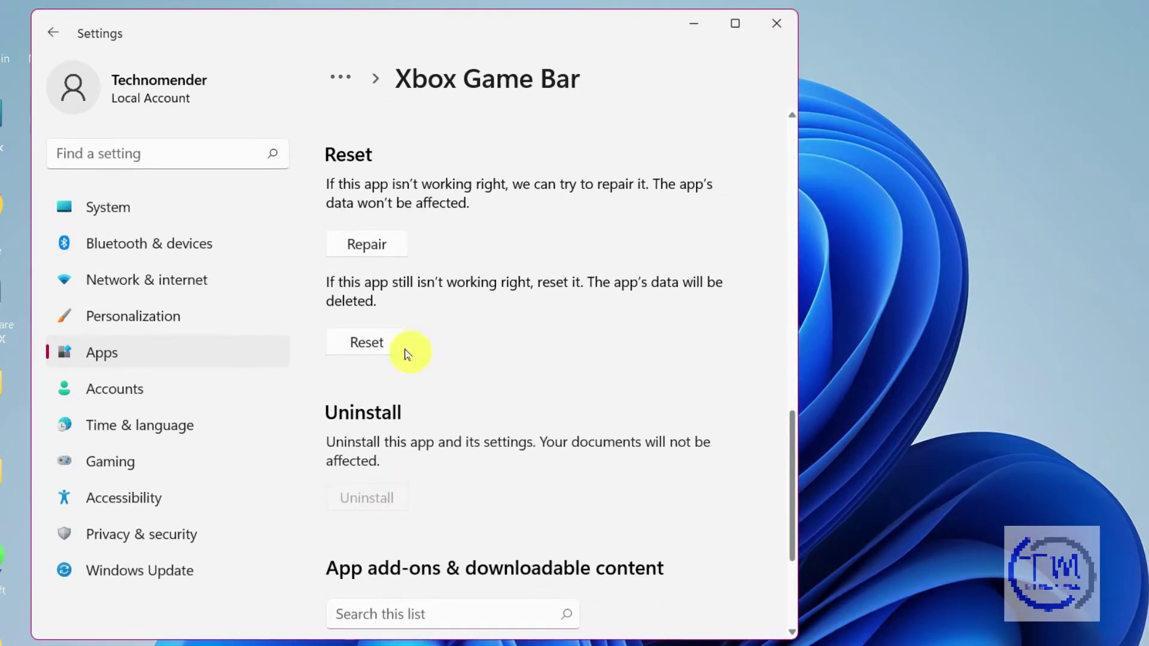
click(367, 339)
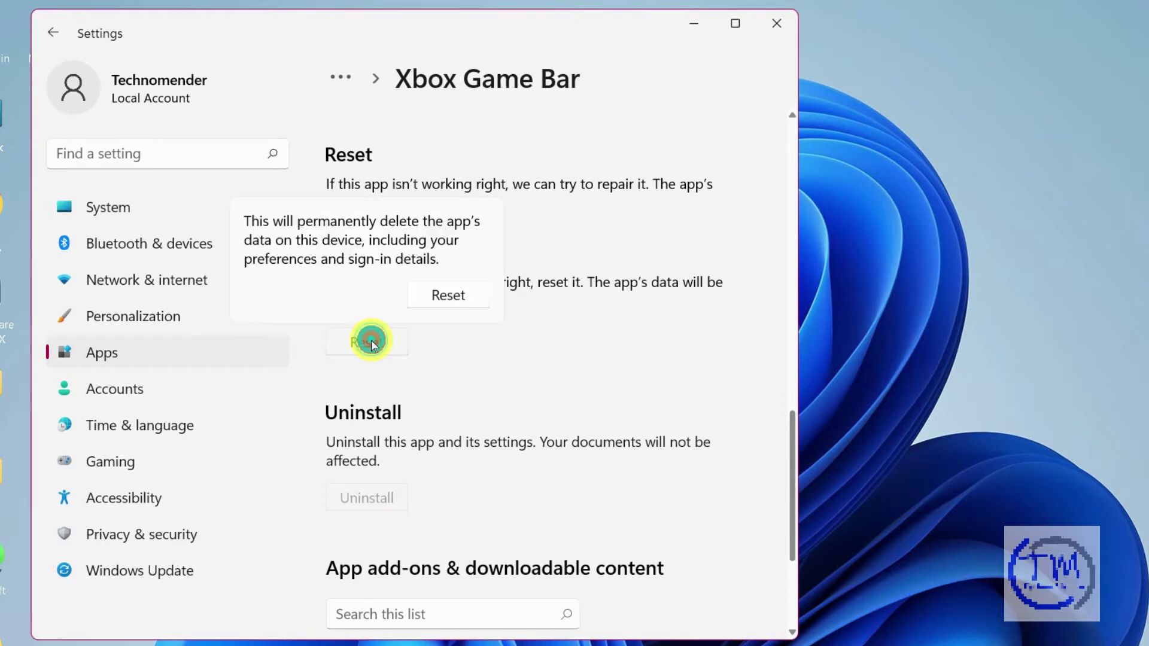
click(452, 299)
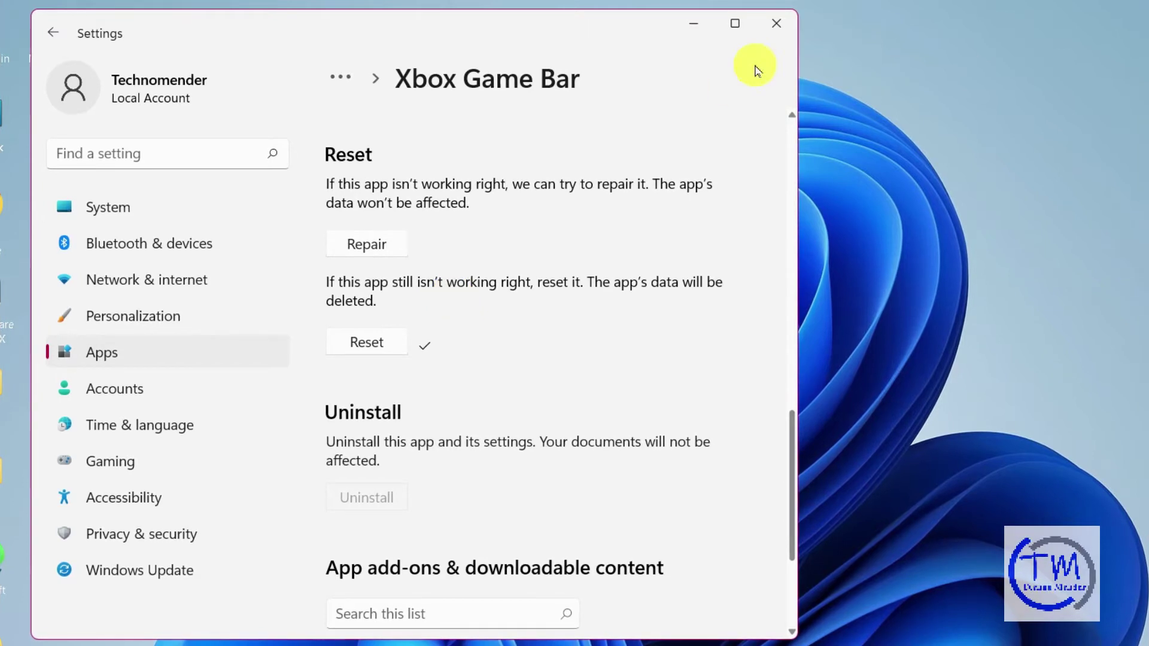
click(776, 22)
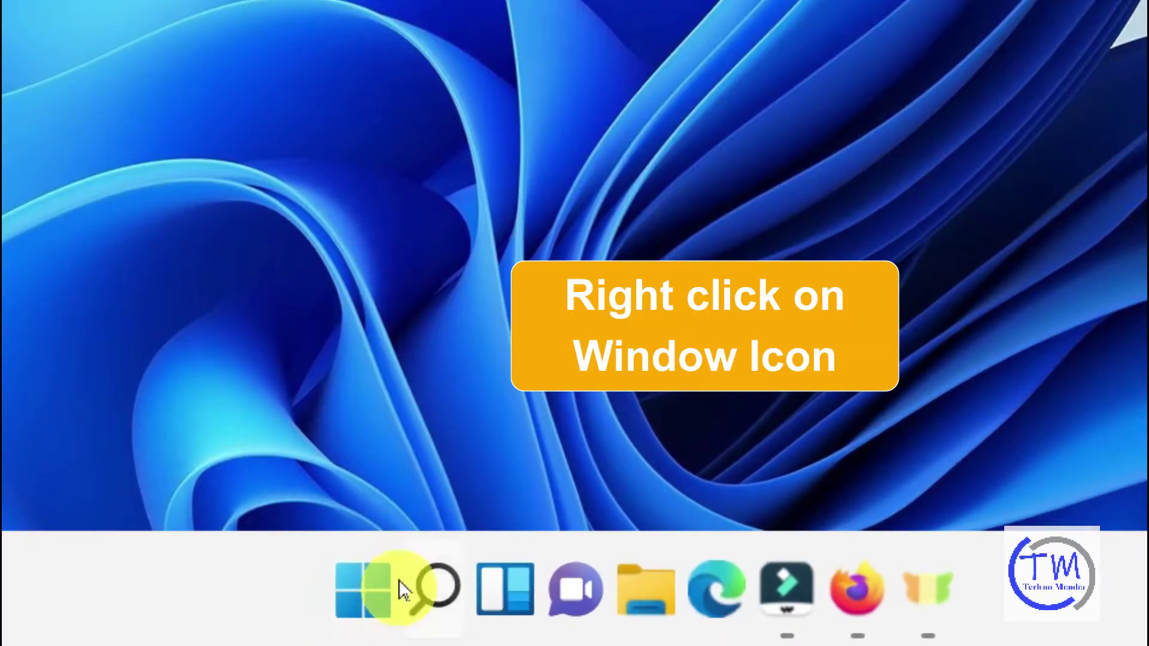
Reopen Windows Settings and go to the Apps & features page
right_click(361, 577)
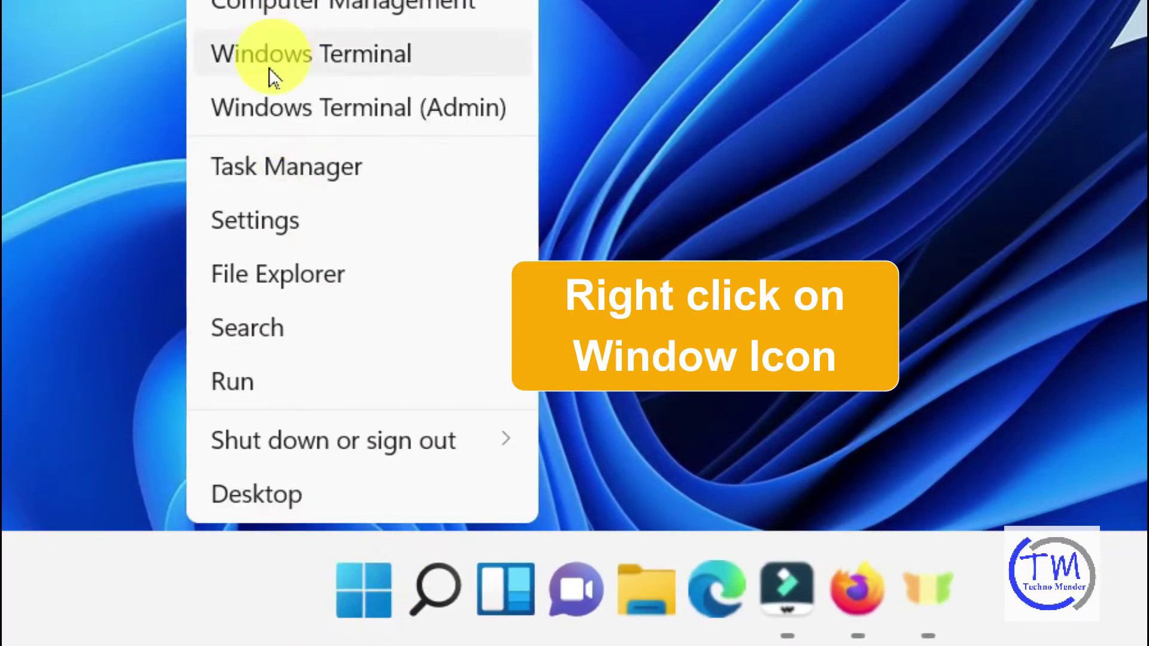
click(264, 220)
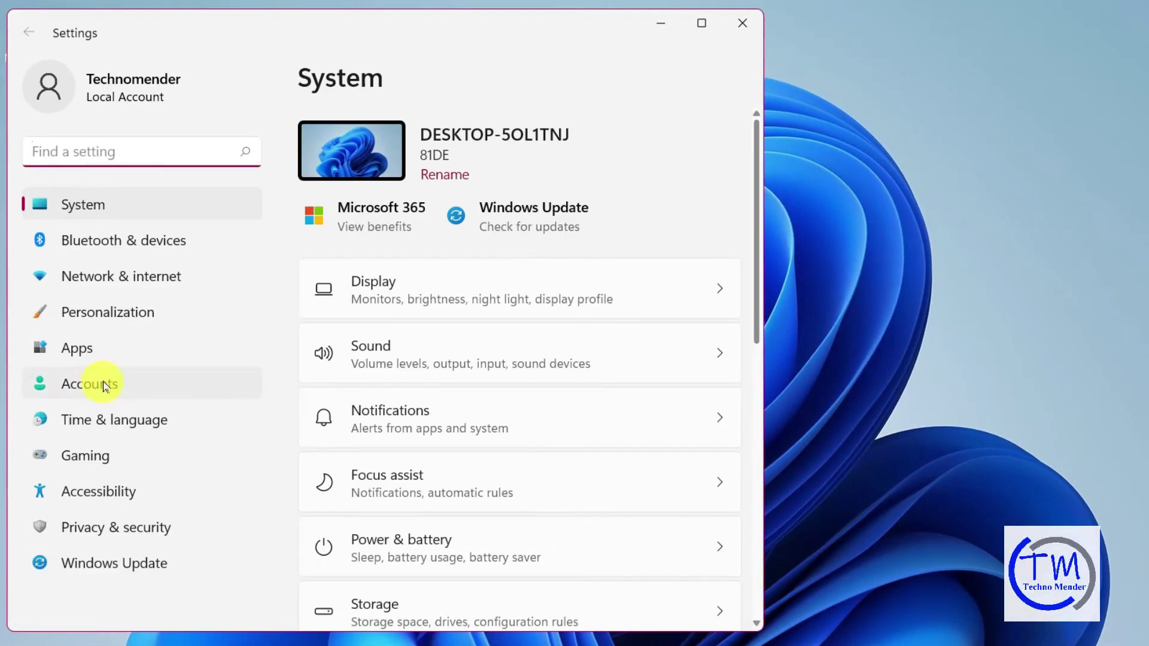
click(79, 350)
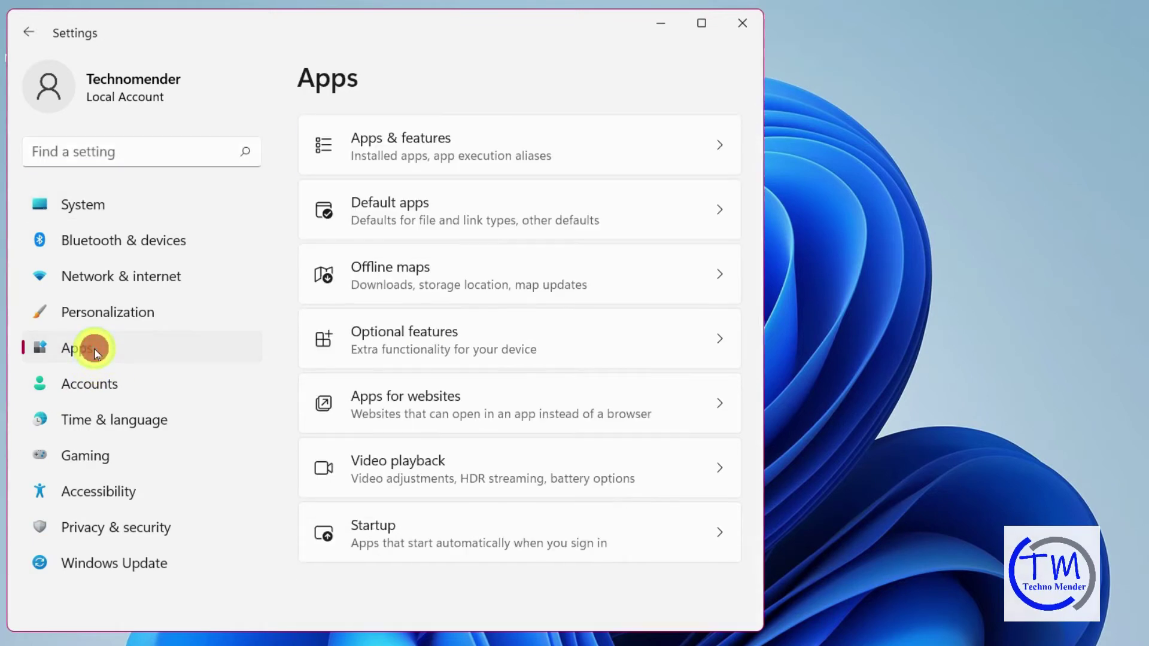
click(472, 142)
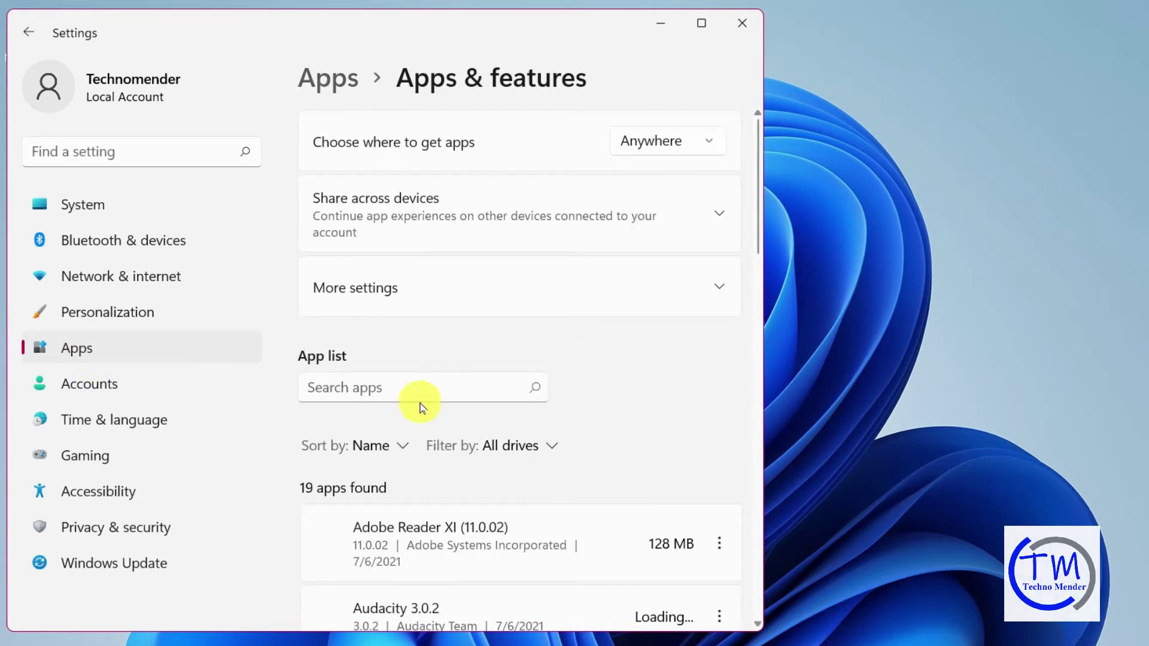
Search the list of installed apps for "Microsoft store"
click(354, 387)
text(micro )
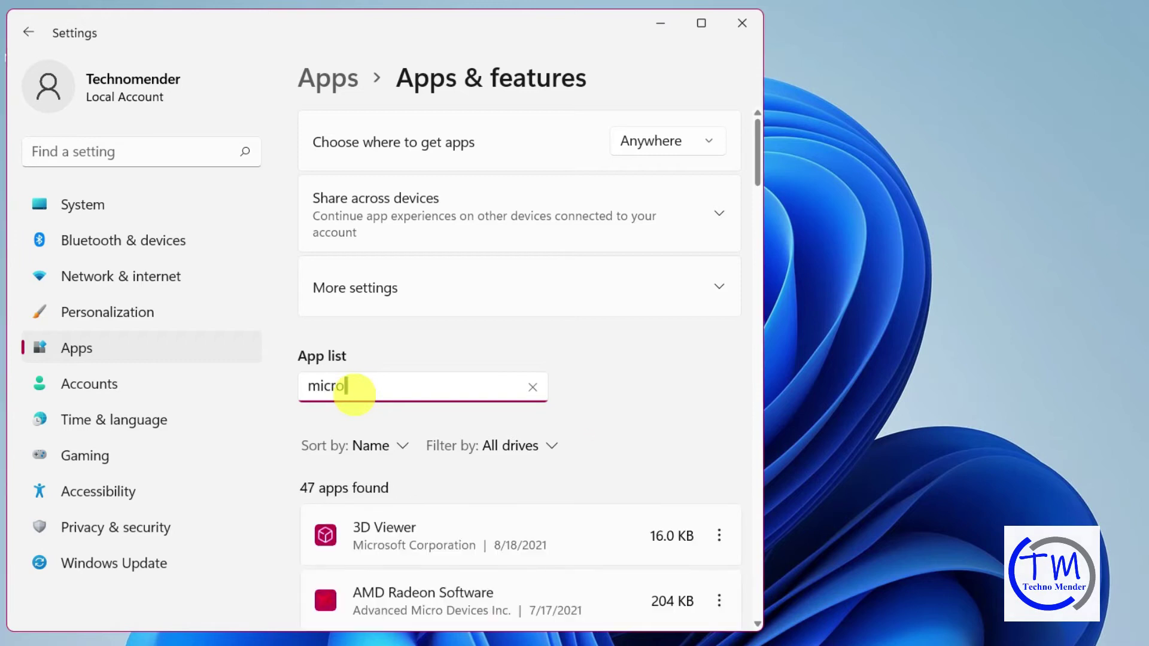
text(store)
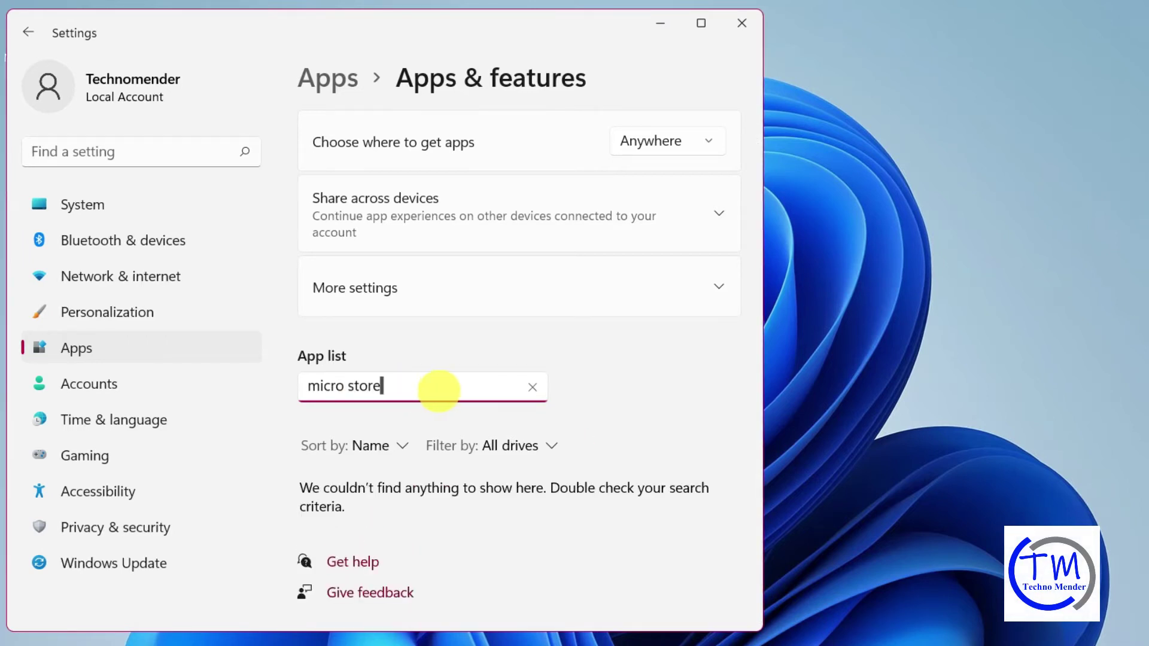
click(348, 387)
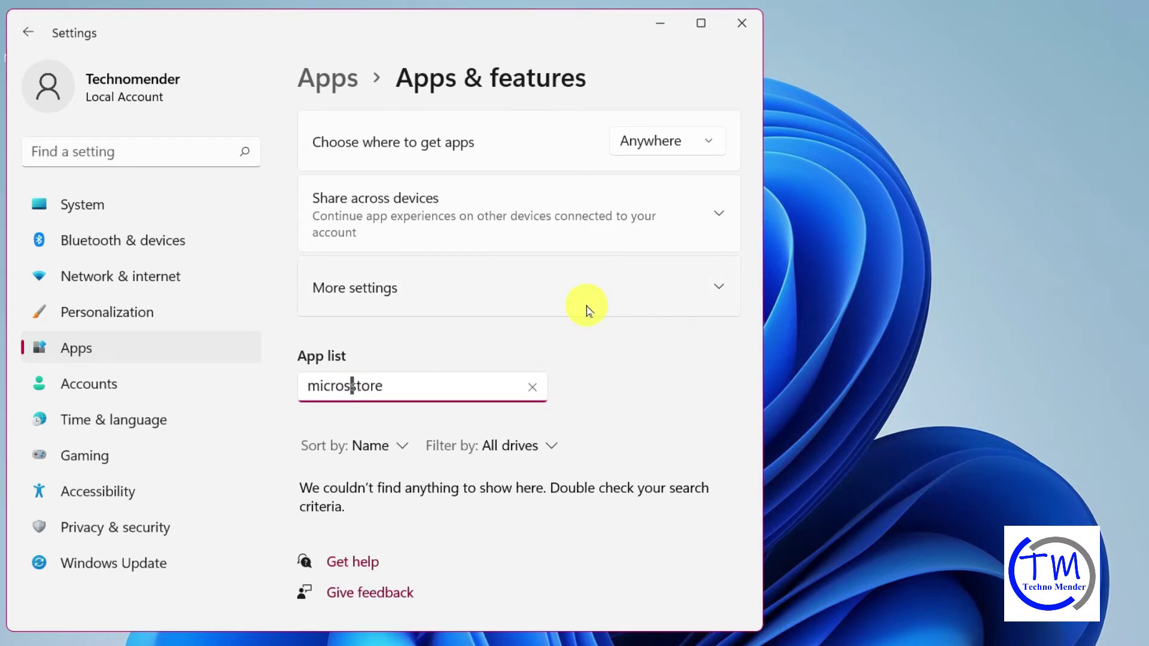
text(t)
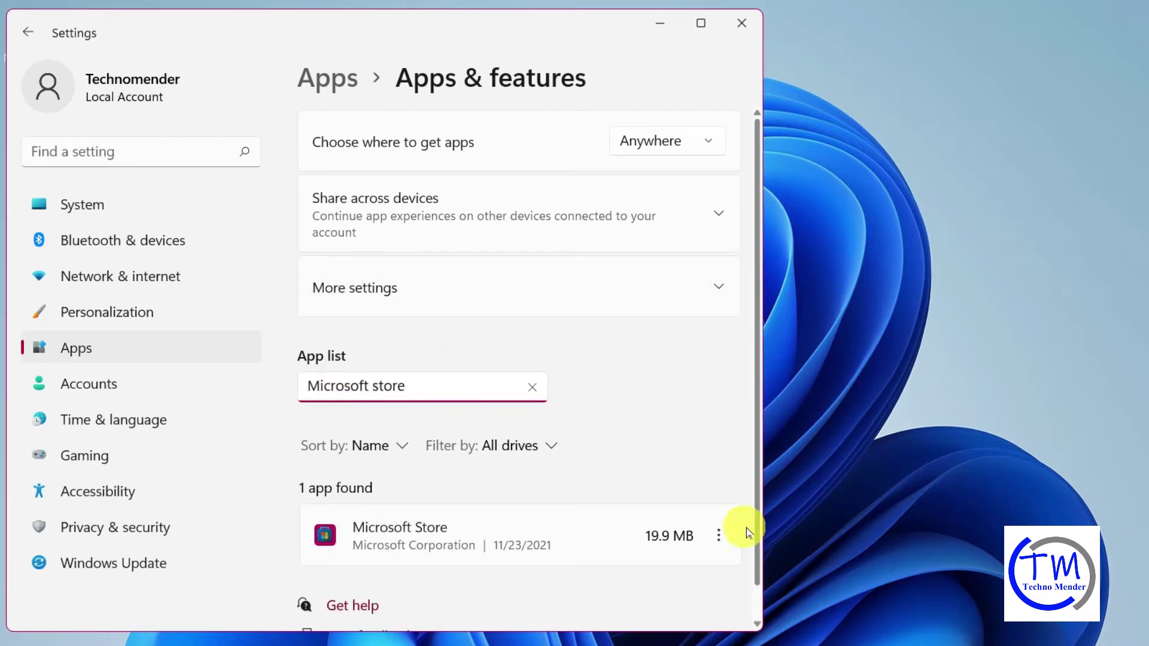
Reset the Microsoft Store app through its advanced options, confirm the data deletion, and close Settings
click(719, 536)
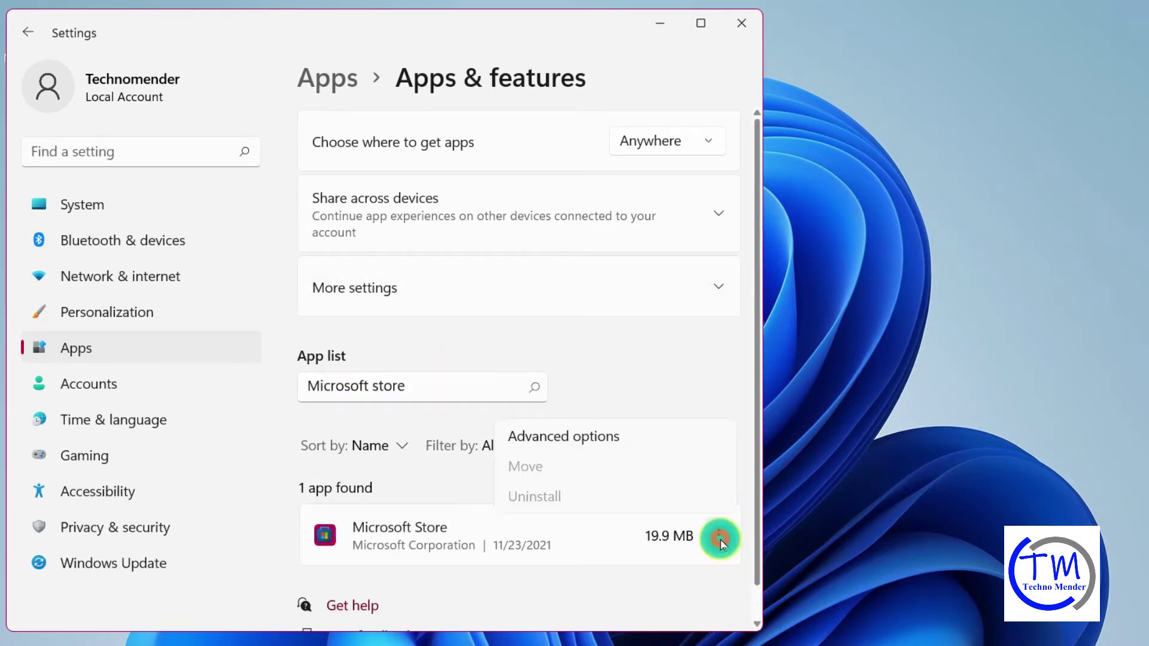
click(584, 440)
scroll(754, 387, down, 10)
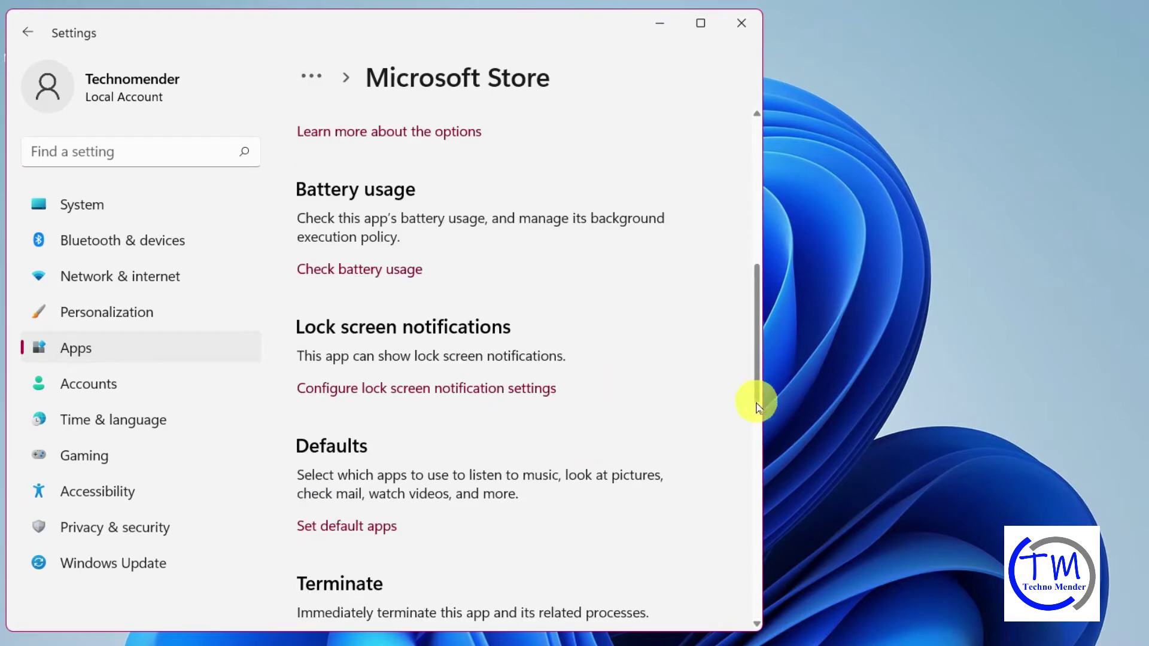
scroll(756, 413, down, 6)
click(342, 383)
click(417, 336)
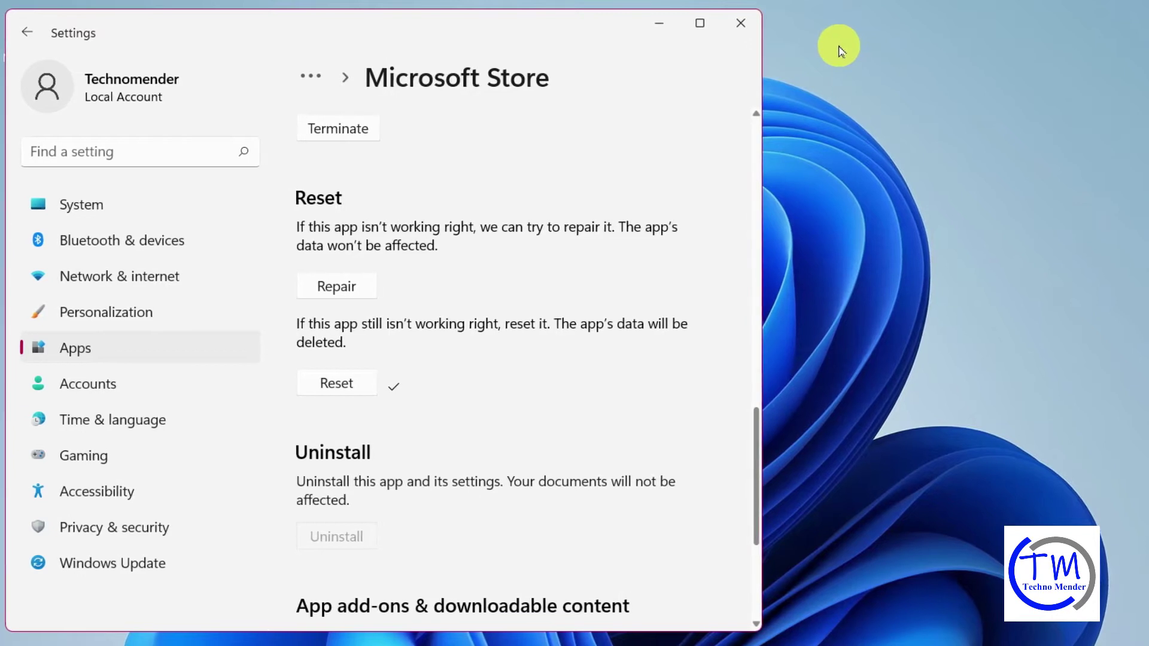
click(740, 26)
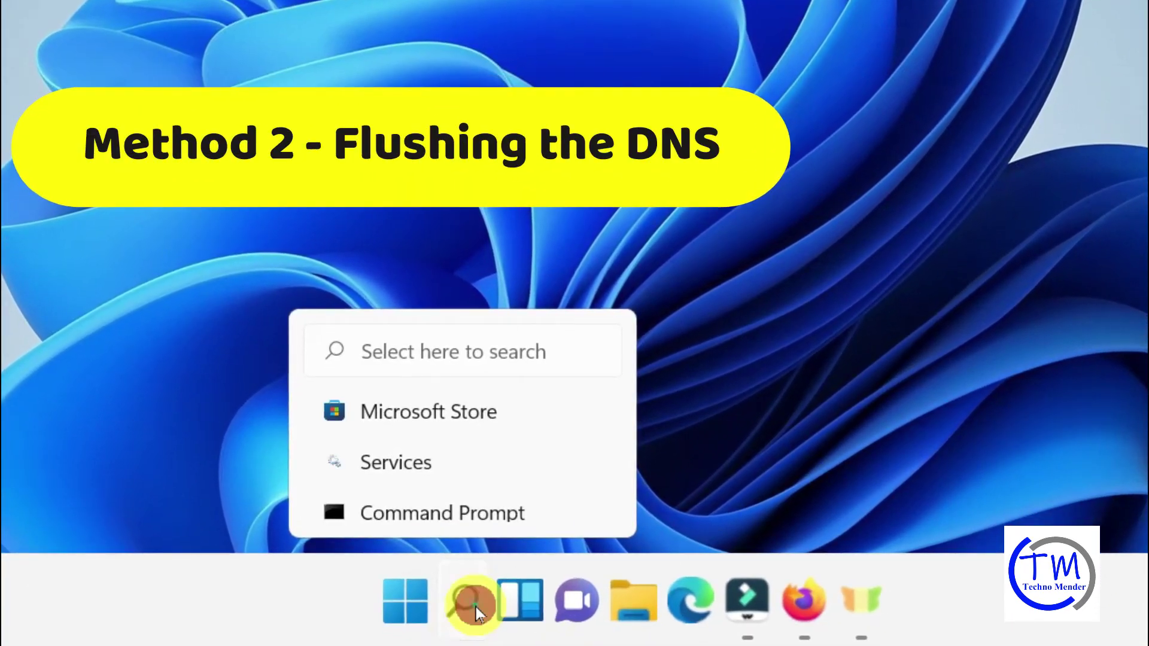
Search Windows for "cmd" and run Command Prompt as administrator
click(471, 605)
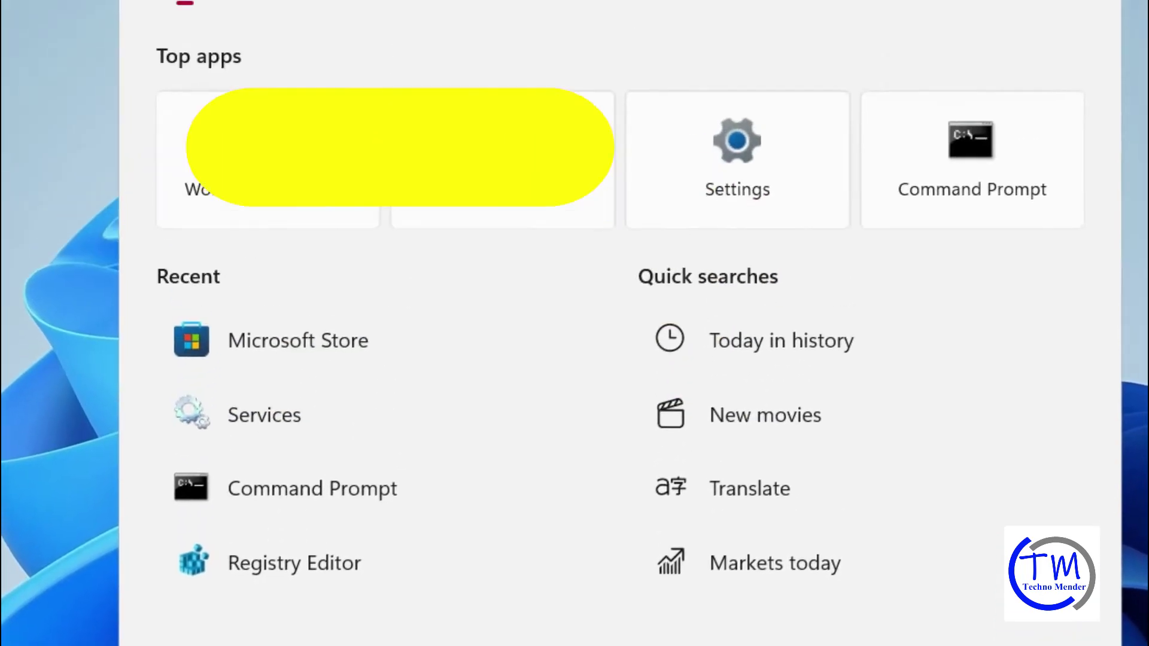
text(cm)
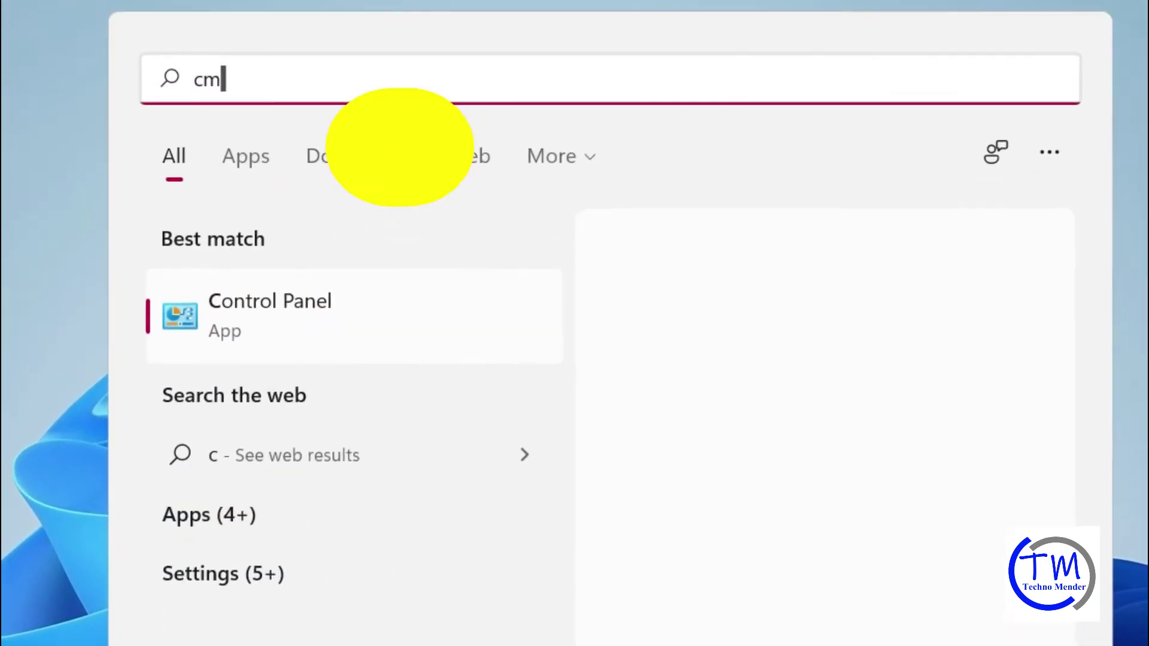
text(d)
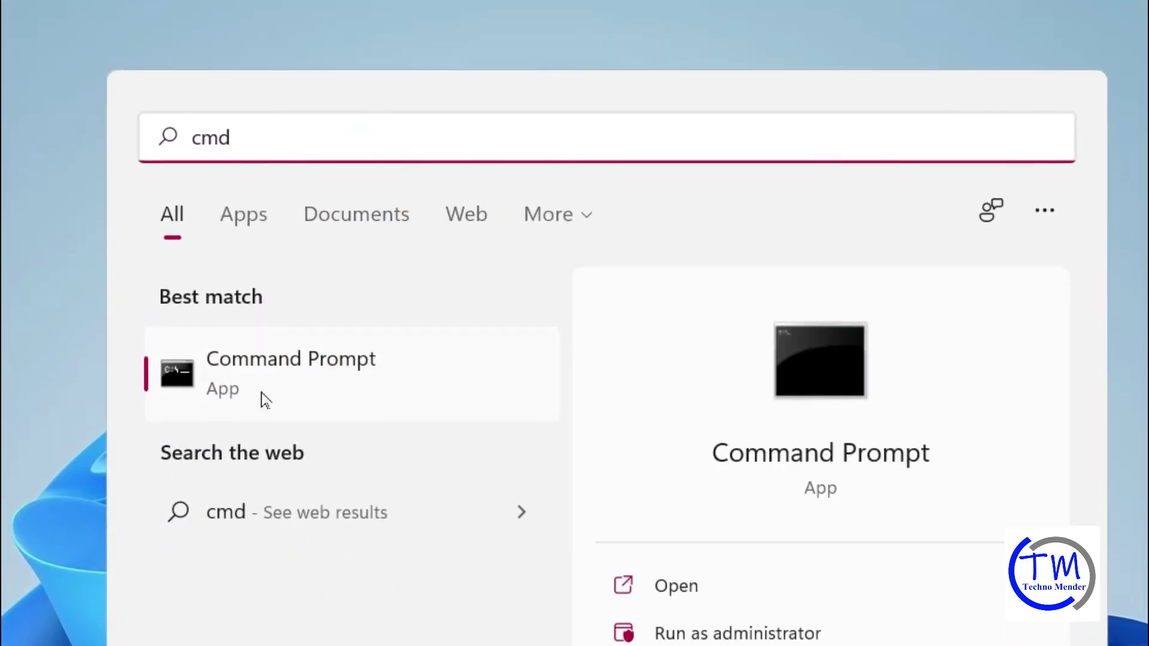
right_click(311, 399)
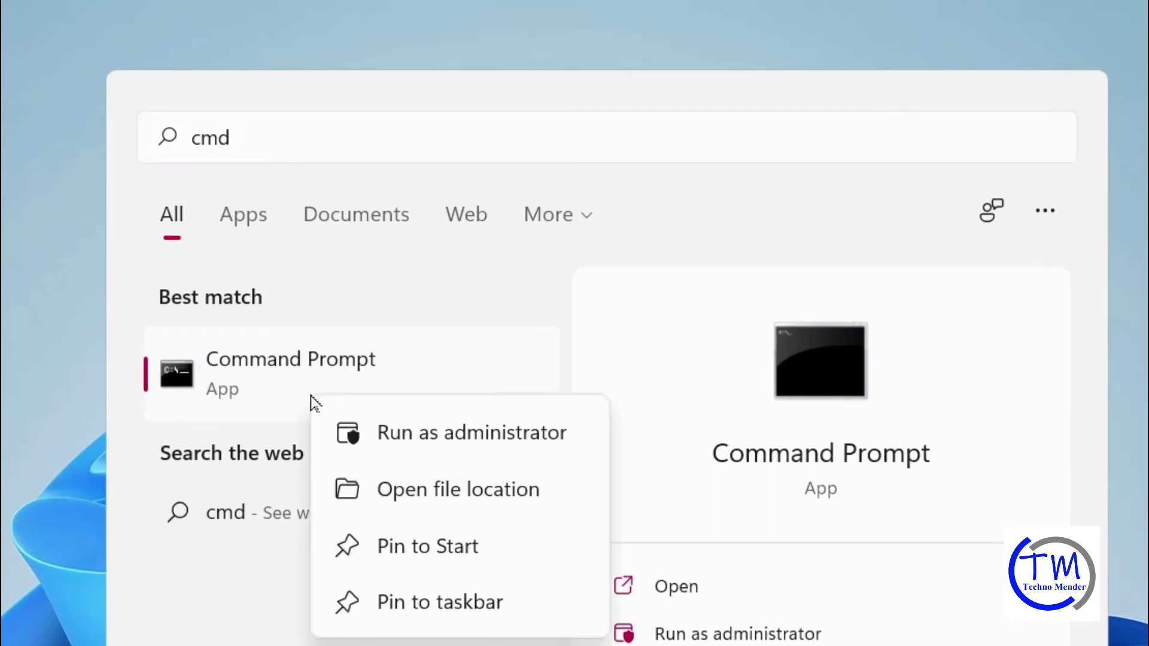
click(480, 435)
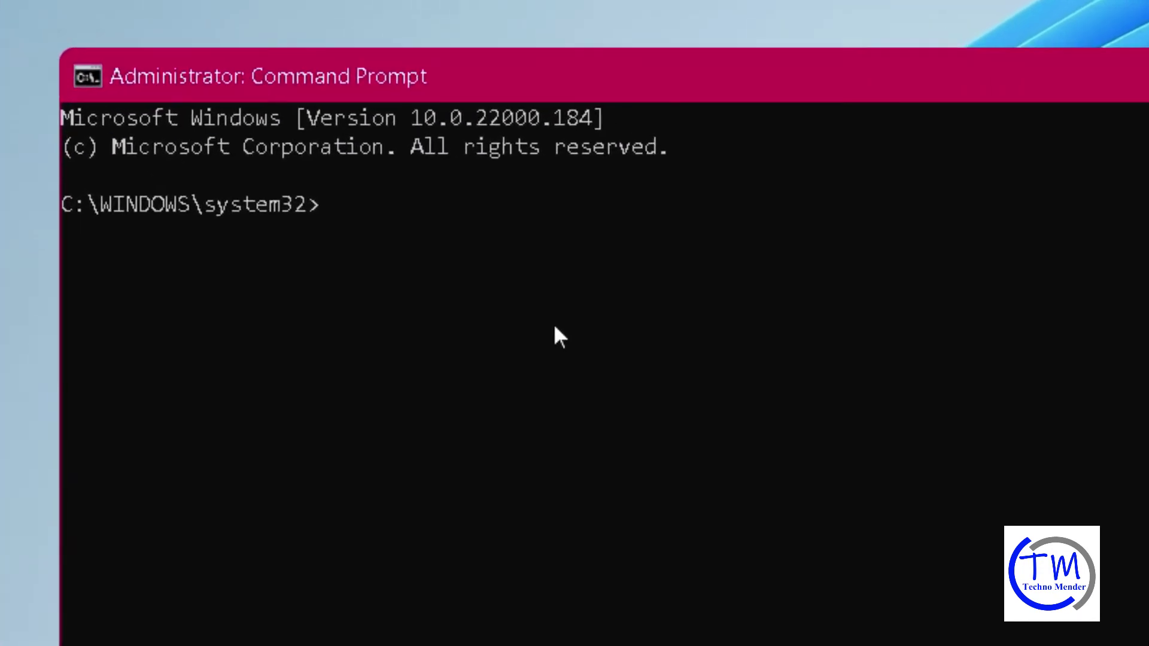
Flush the DNS cache by running the command ipconfig /flushdns
text(ipconf)
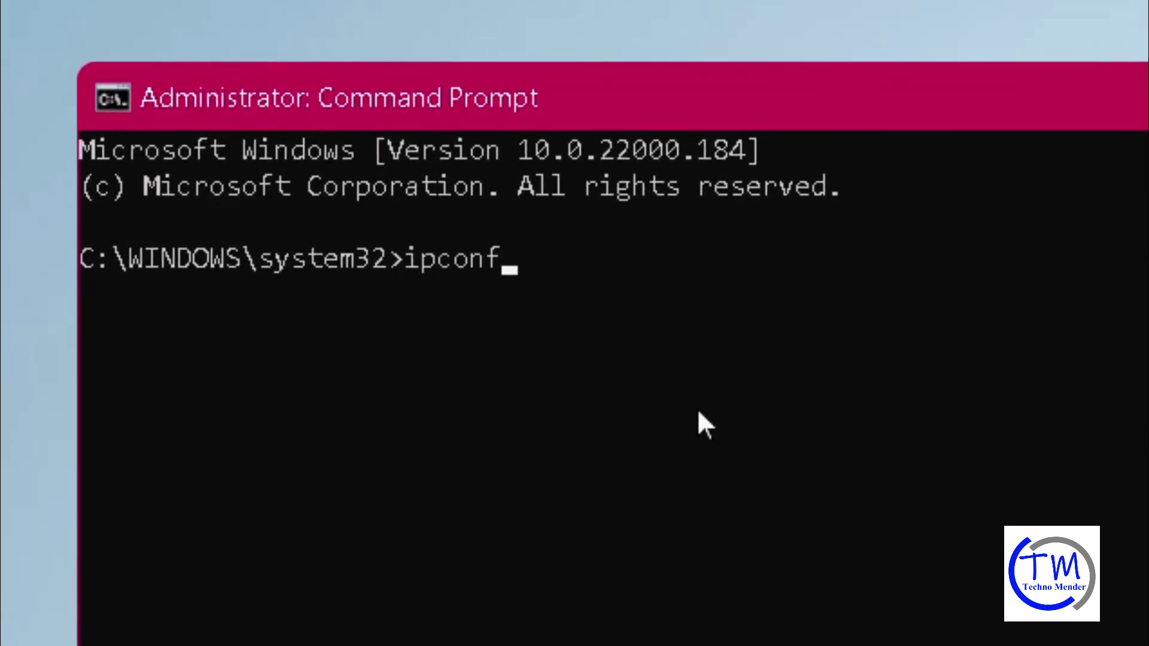
text(ig)
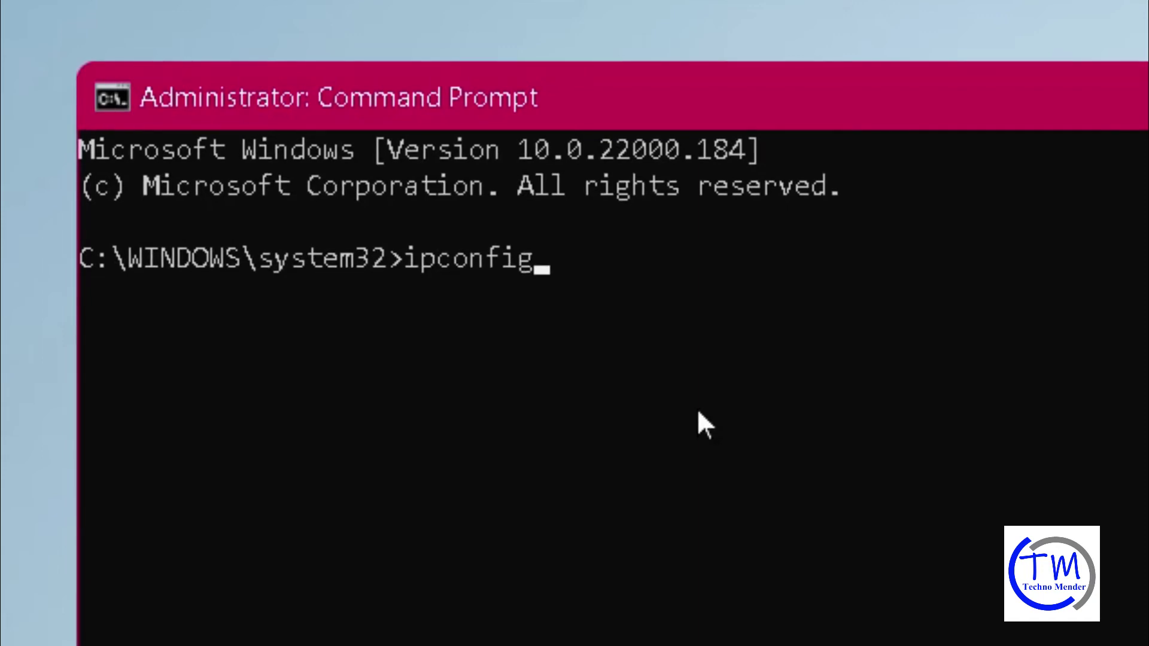
text( /)
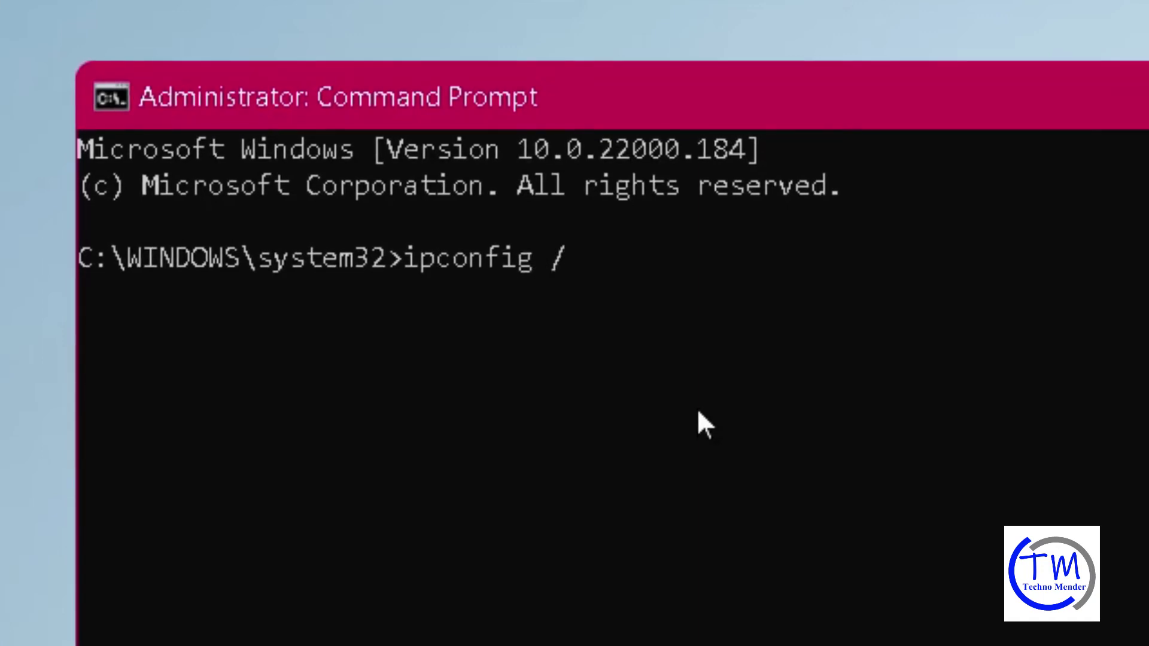
text(flushd)
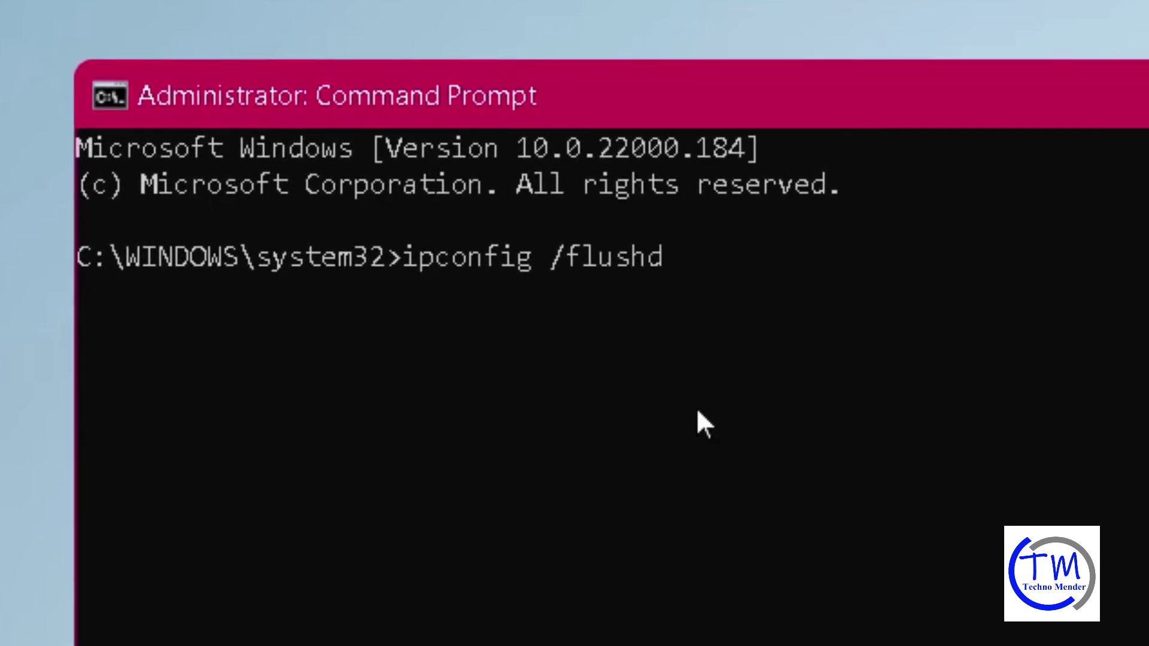
text(ns)
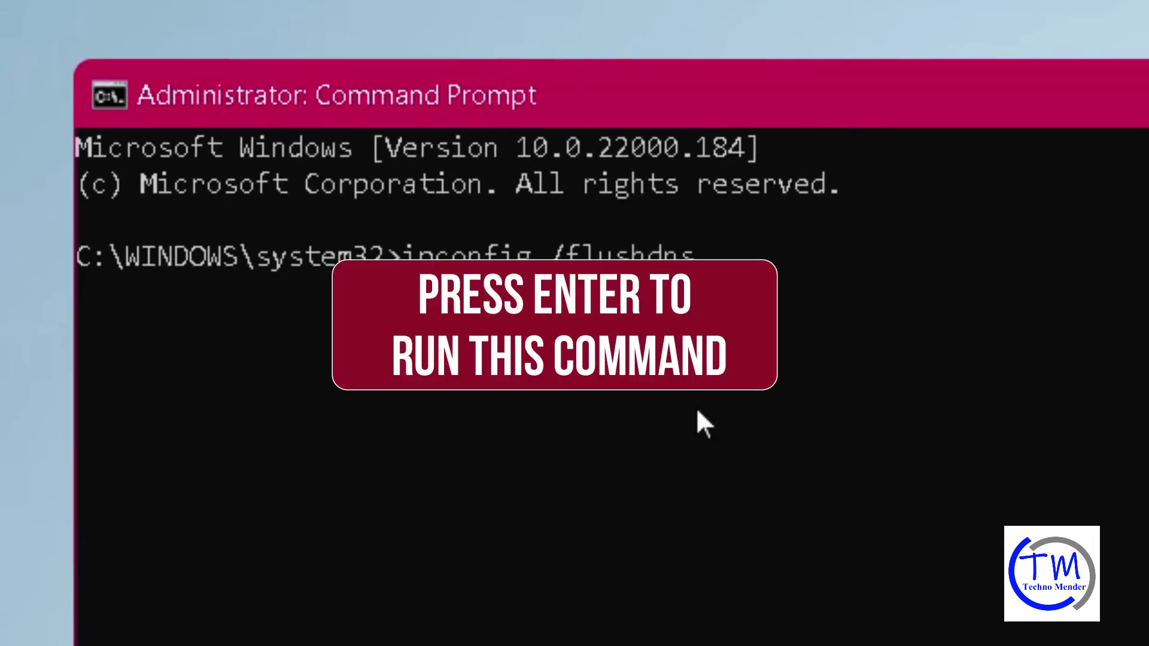
key(Return)
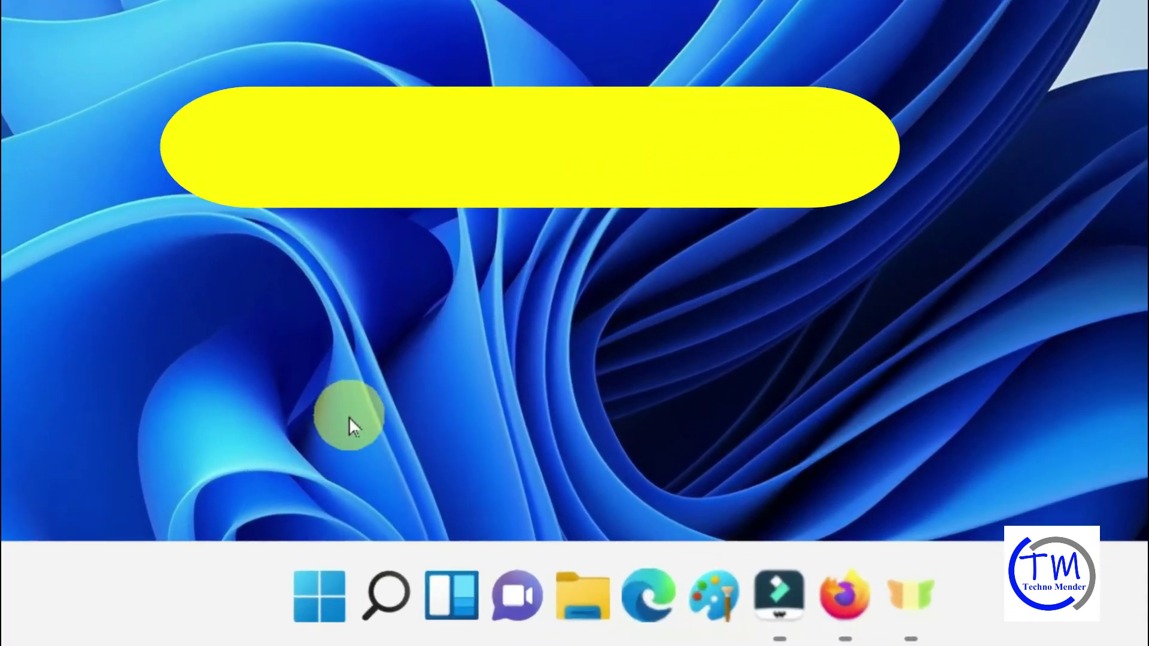
Search Windows for "cmd" and run Command Prompt as administrator
click(386, 594)
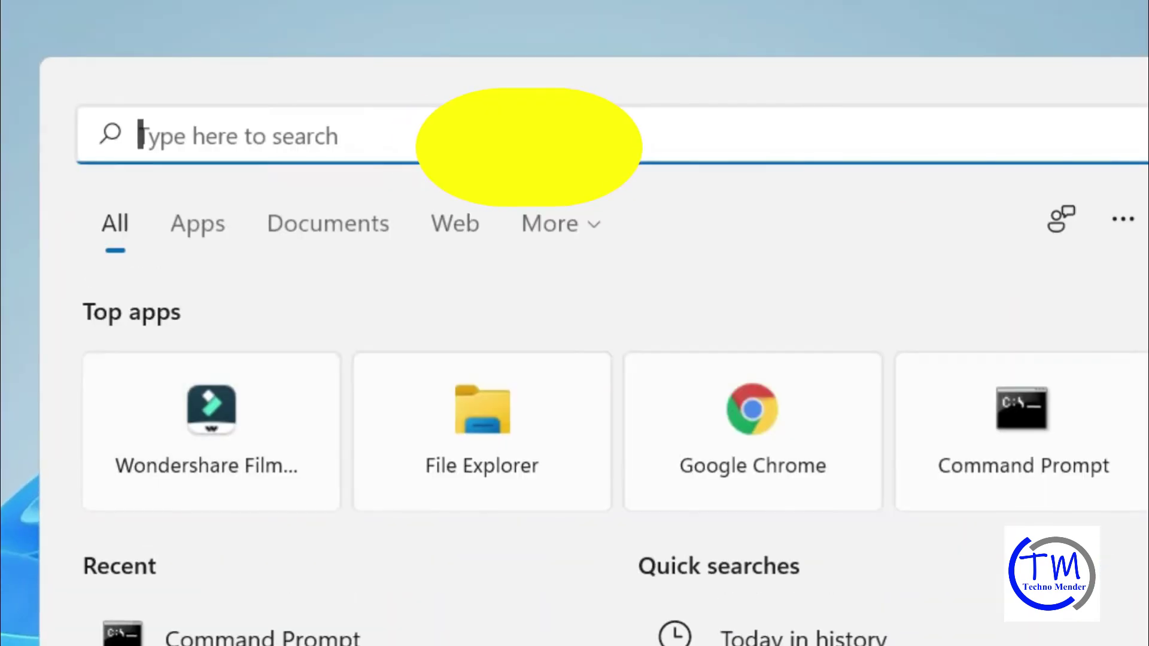
click(297, 132)
text(cmd)
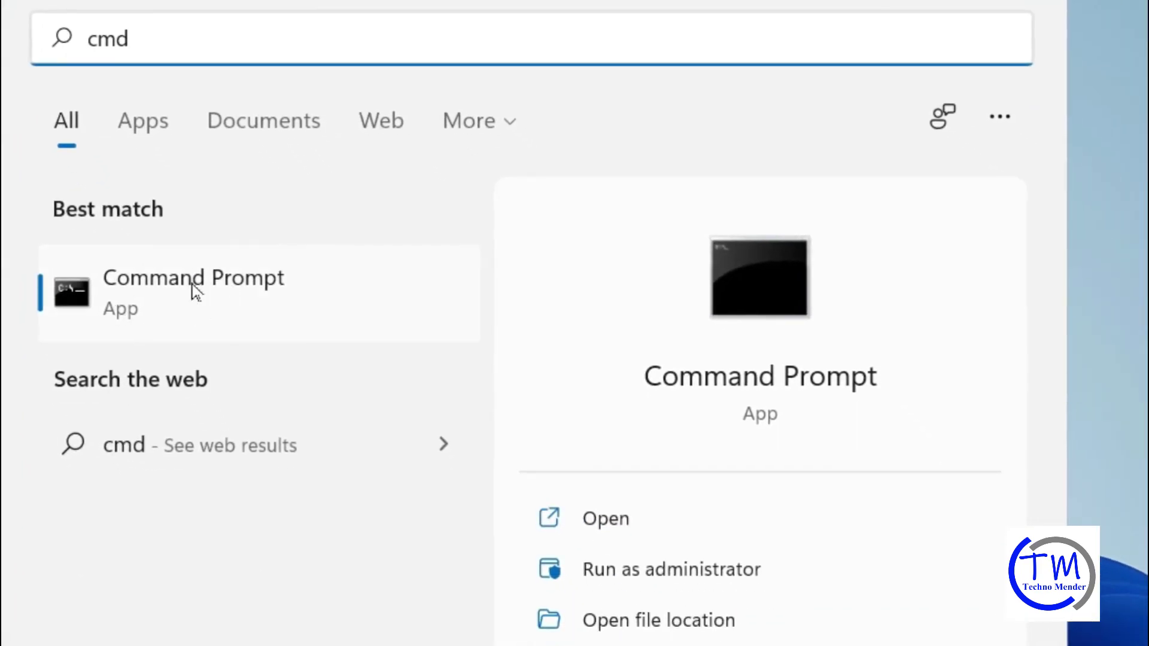
click(652, 574)
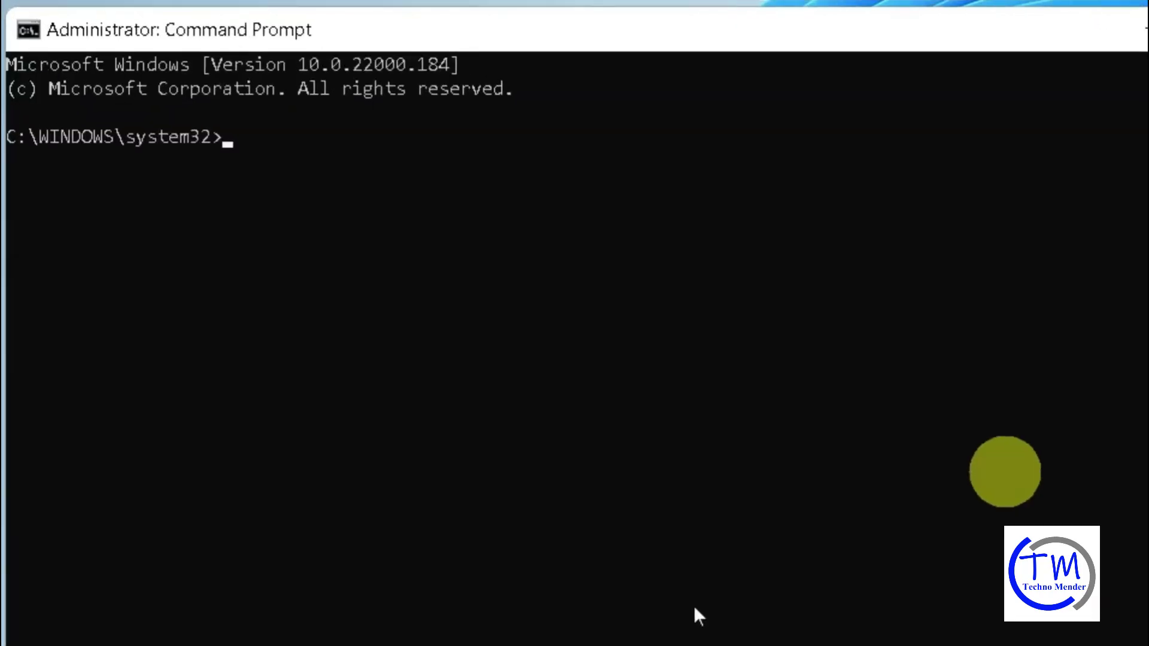
Scan the Windows image for corruption by running the command dism.exe /online /cleanup-image /scanhealth
text(d)
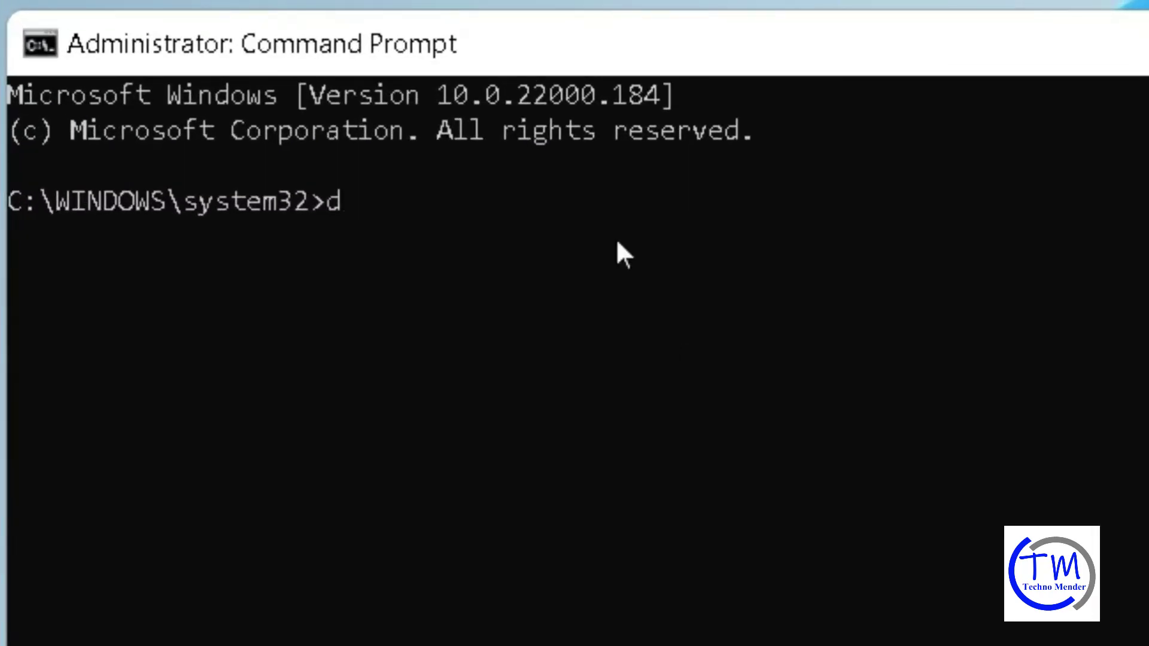
text(ism.ex)
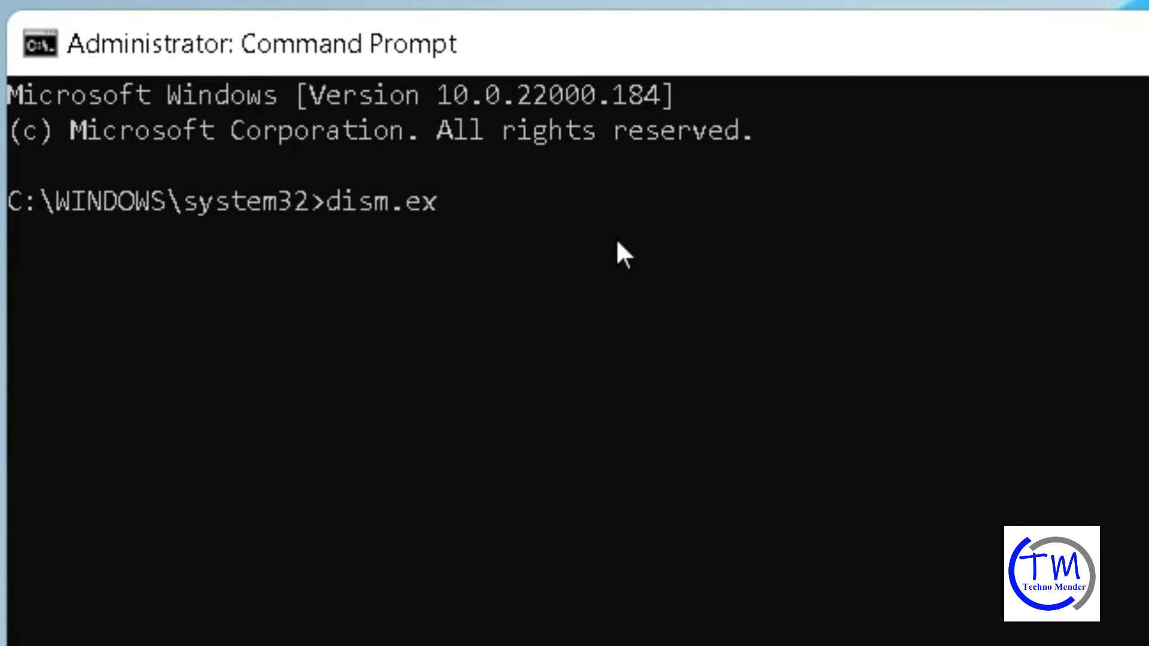
text(e /onli)
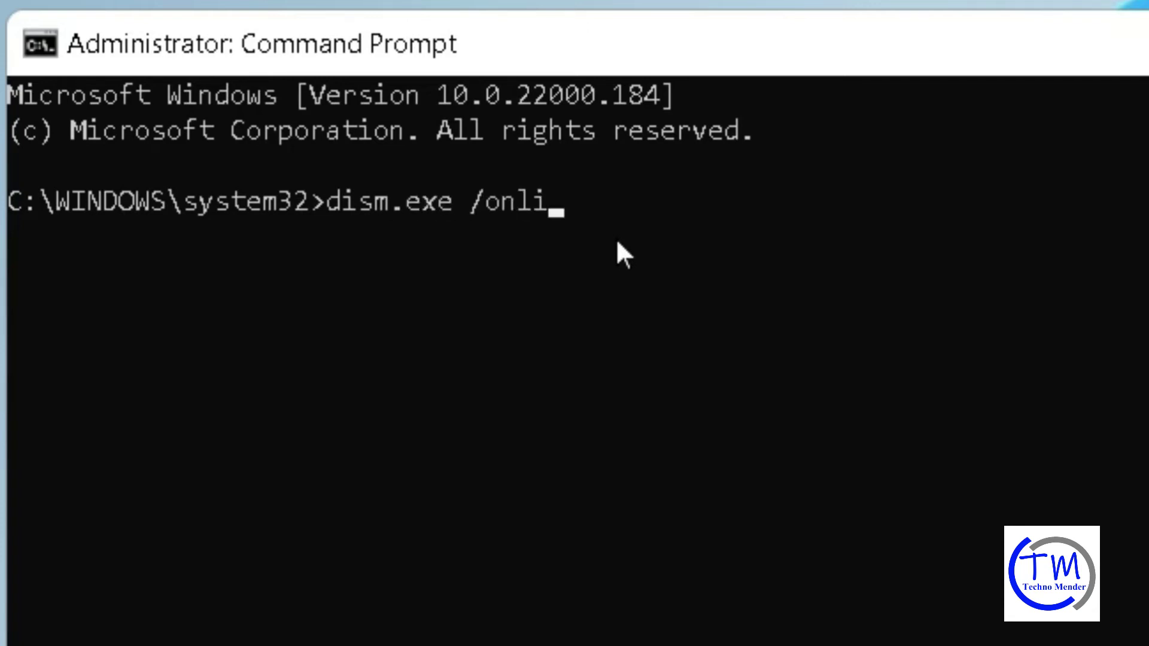
text(ne /c)
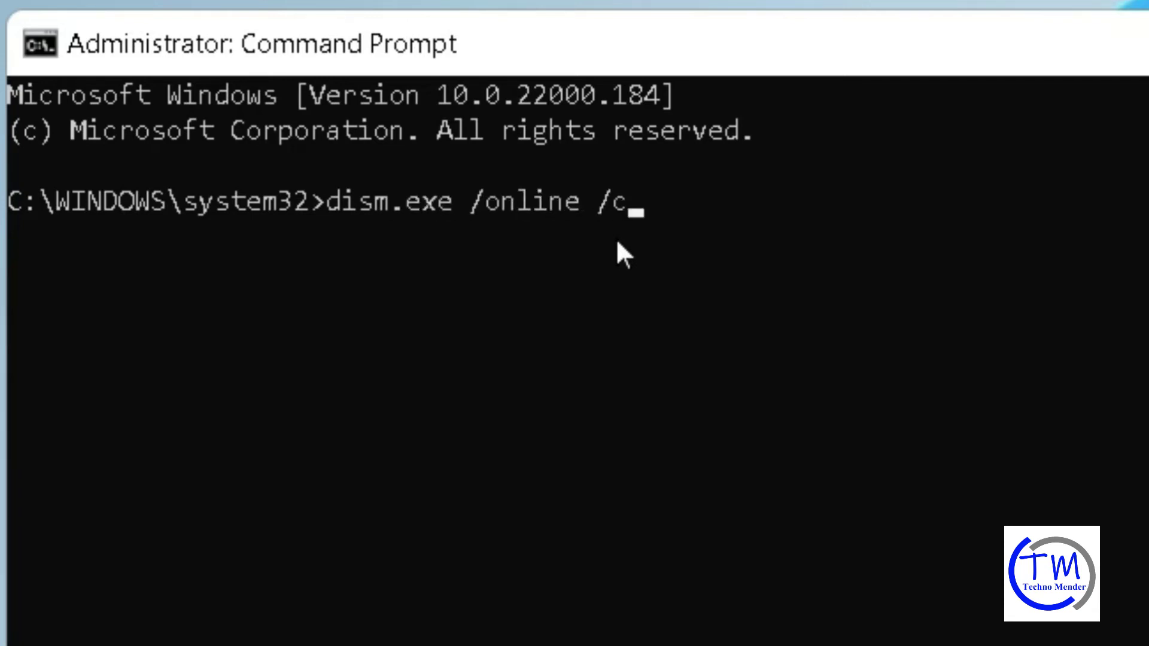
text(leanup)
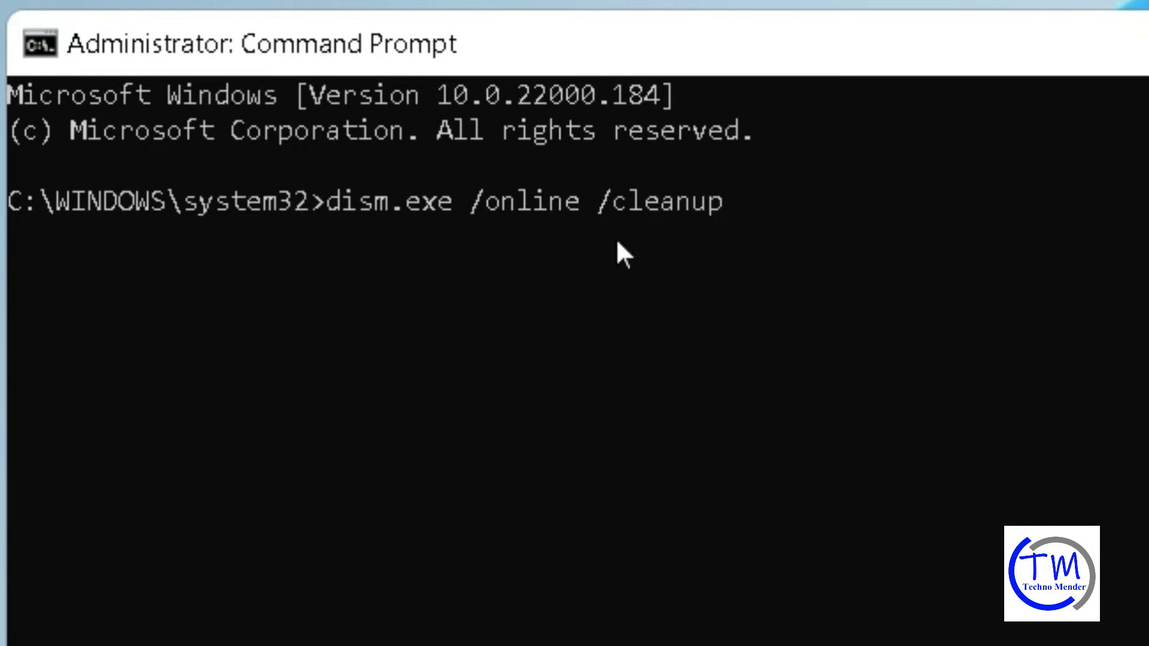
text(-image)
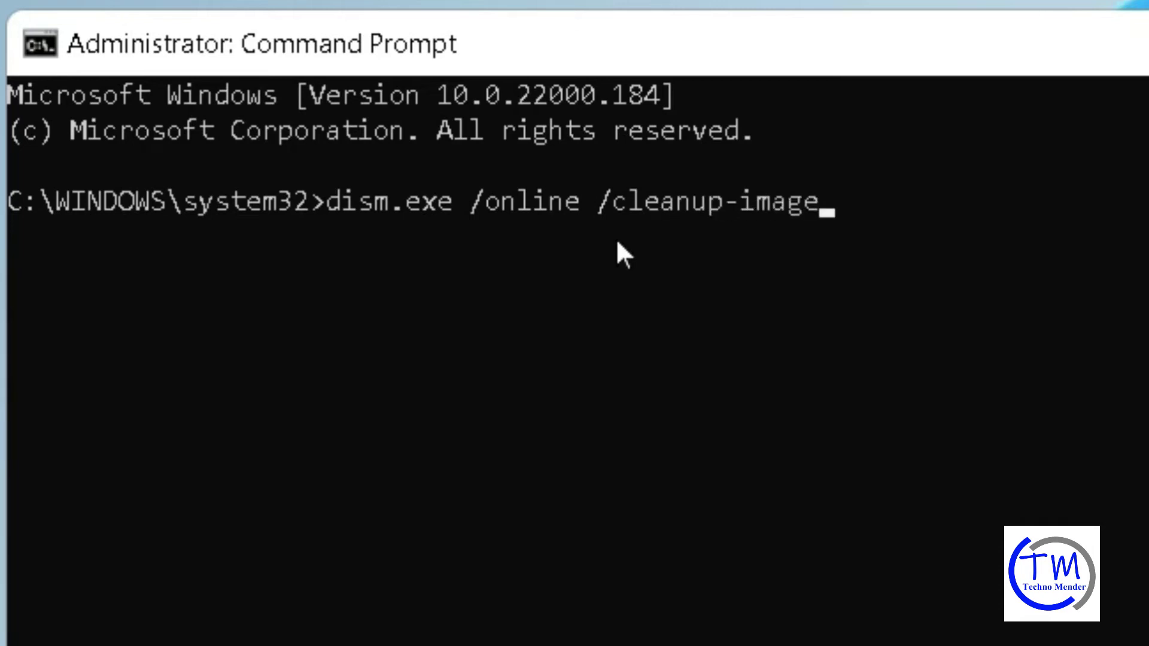
text( /scanhealth)
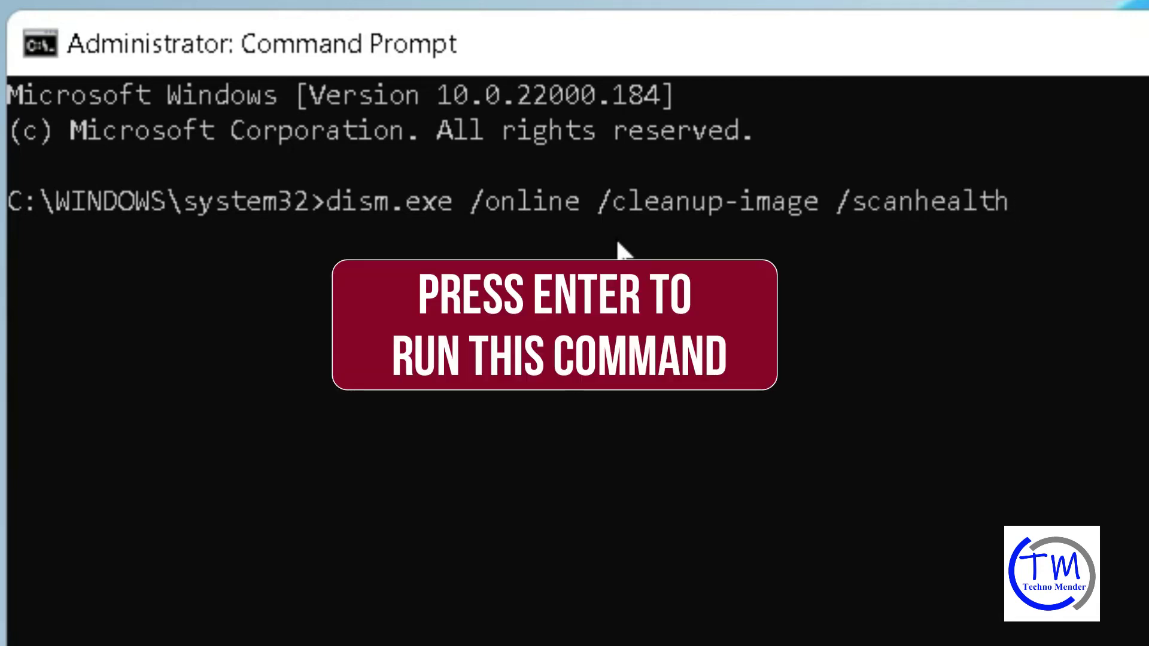
key(Return)
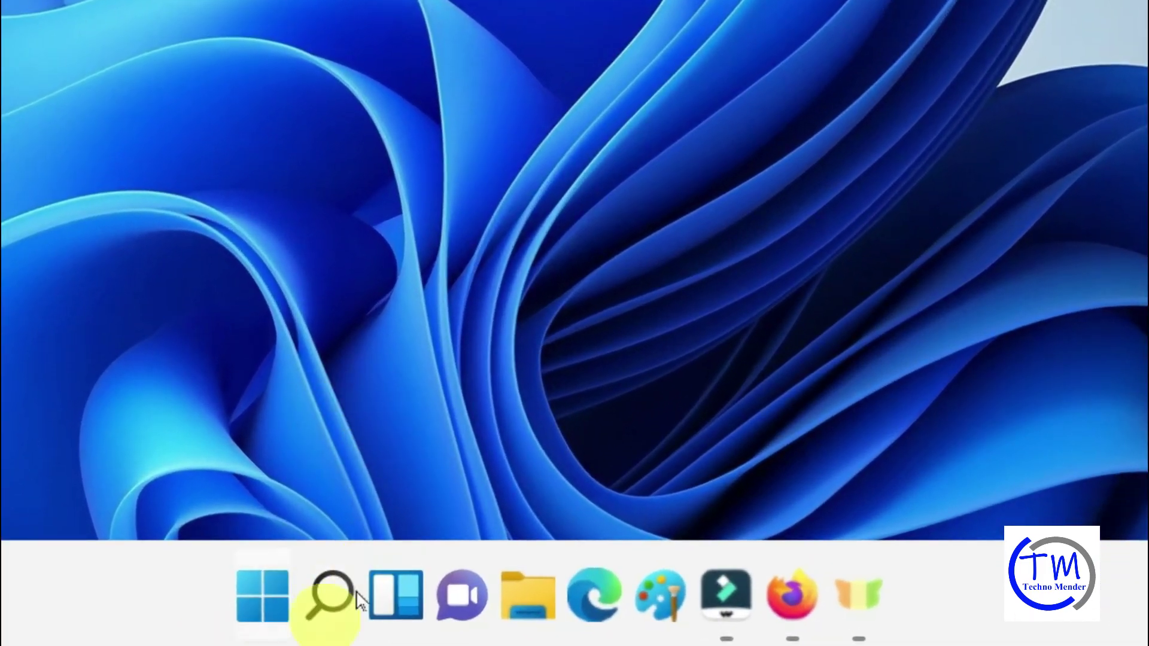
Search Windows for "cmd", run Command Prompt as administrator, and start a system file check with the command sfc /scannow
click(331, 589)
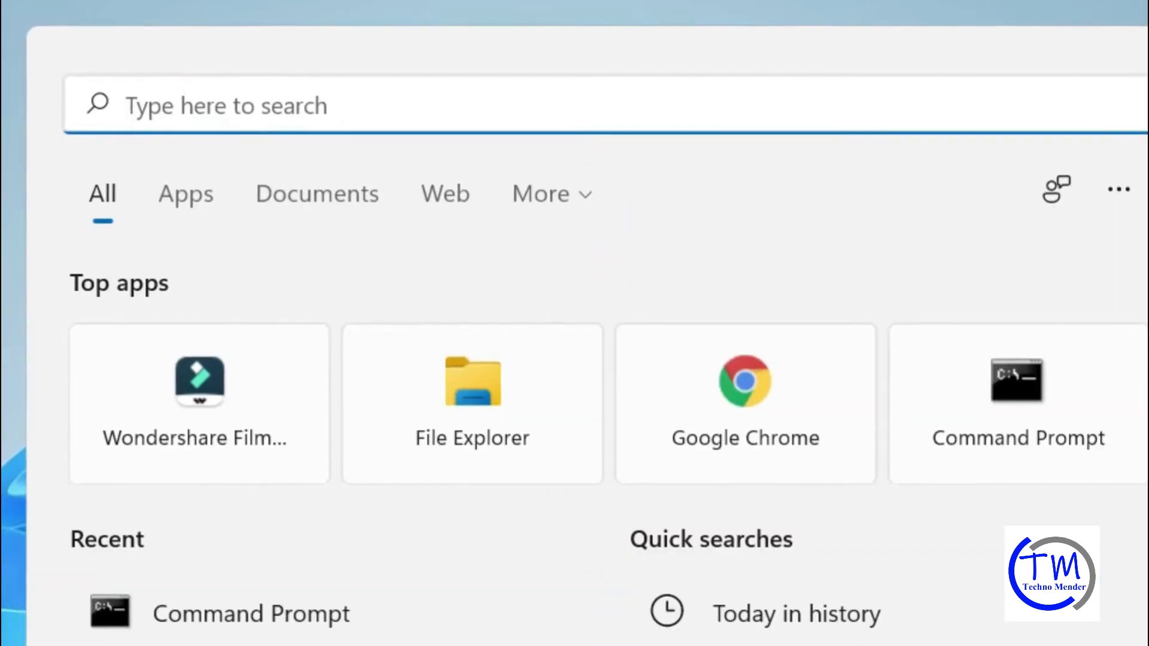
text(cmd)
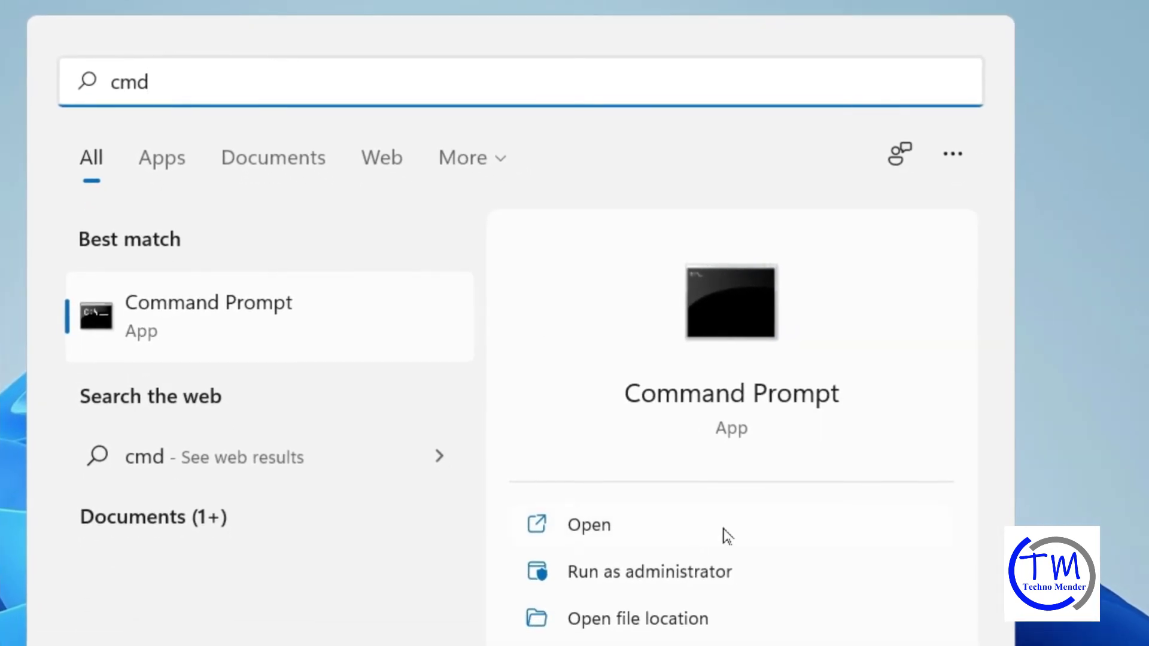
click(632, 573)
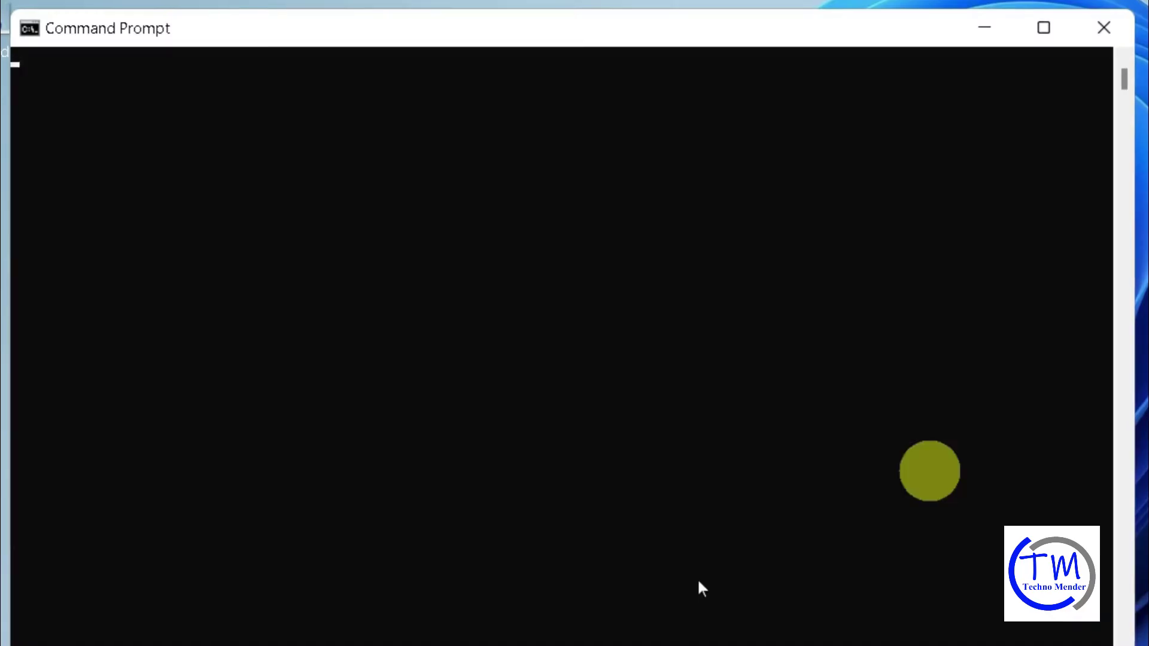
text(sfc /)
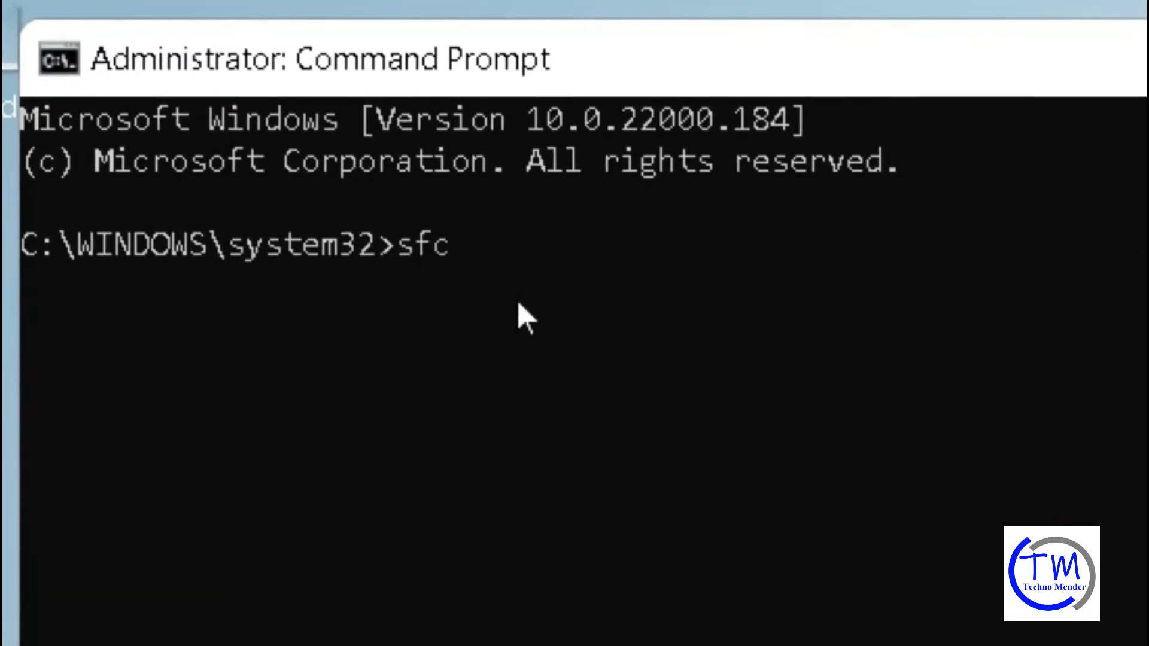
text(scannow)
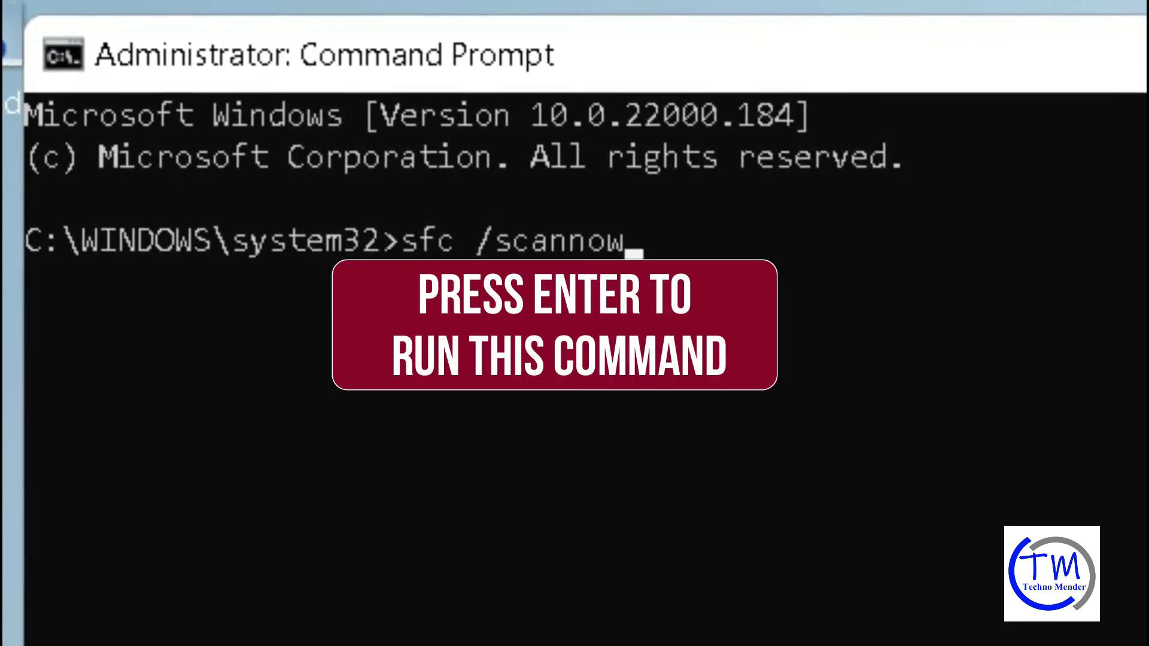
key(Return)
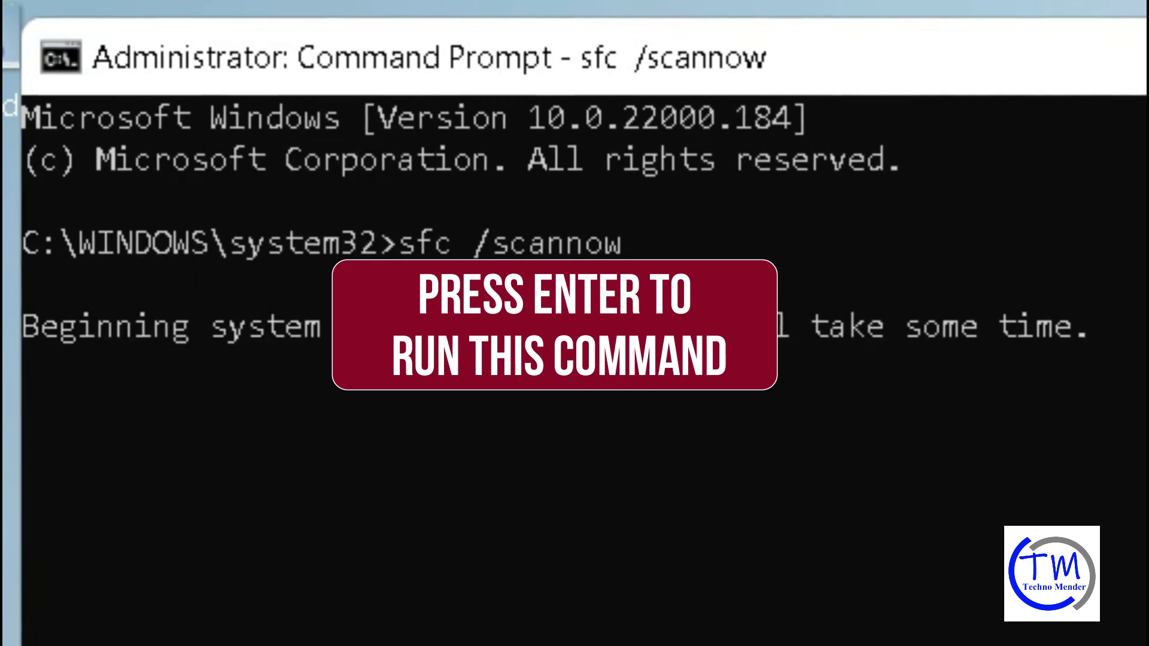